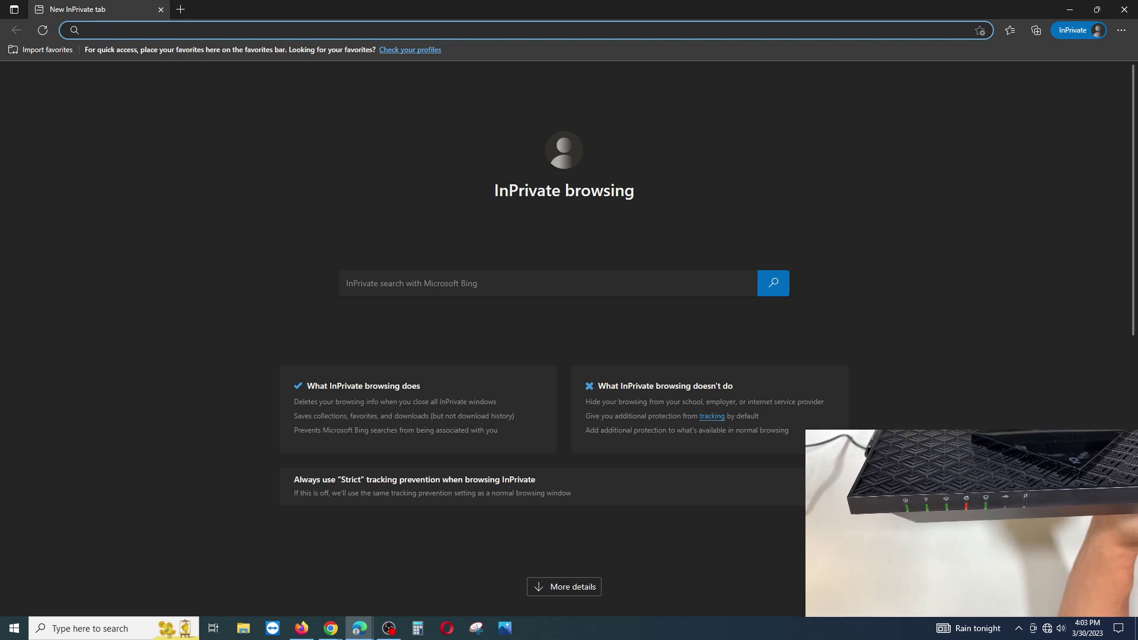
- Open the router's web management page at 192.168.0.1
text(192.1)
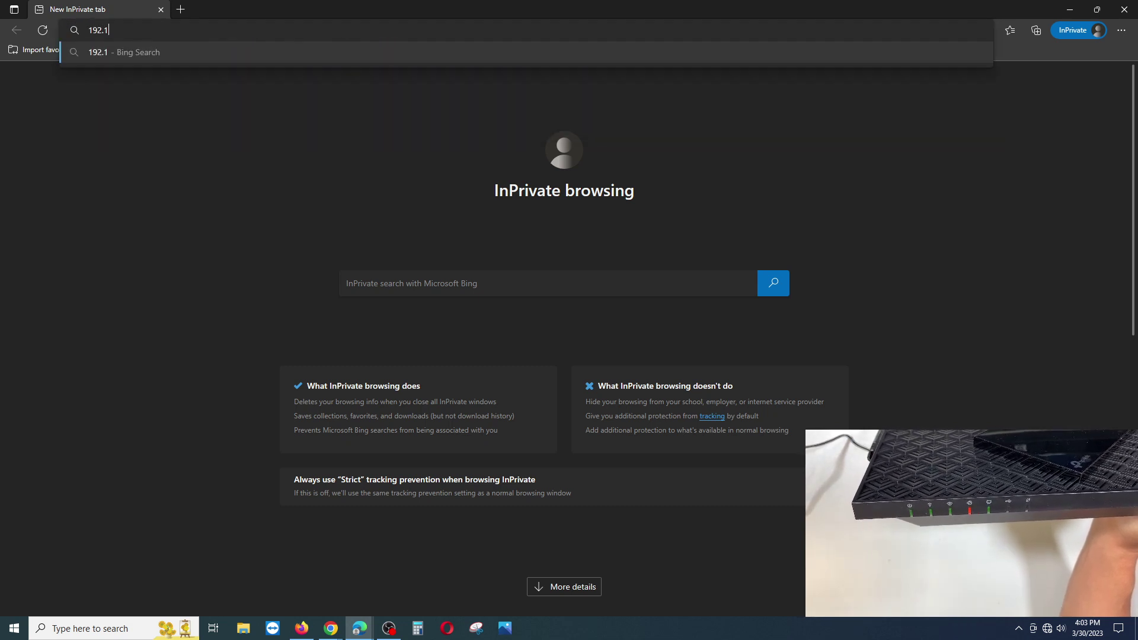
text(68.0.)
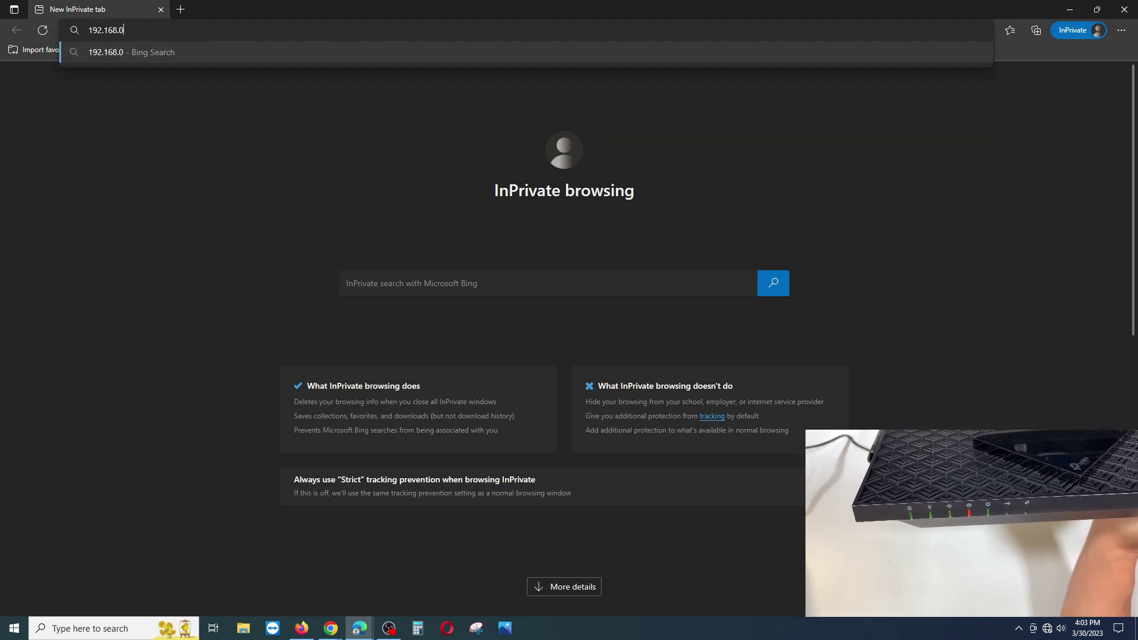
text(1)
key(Return)
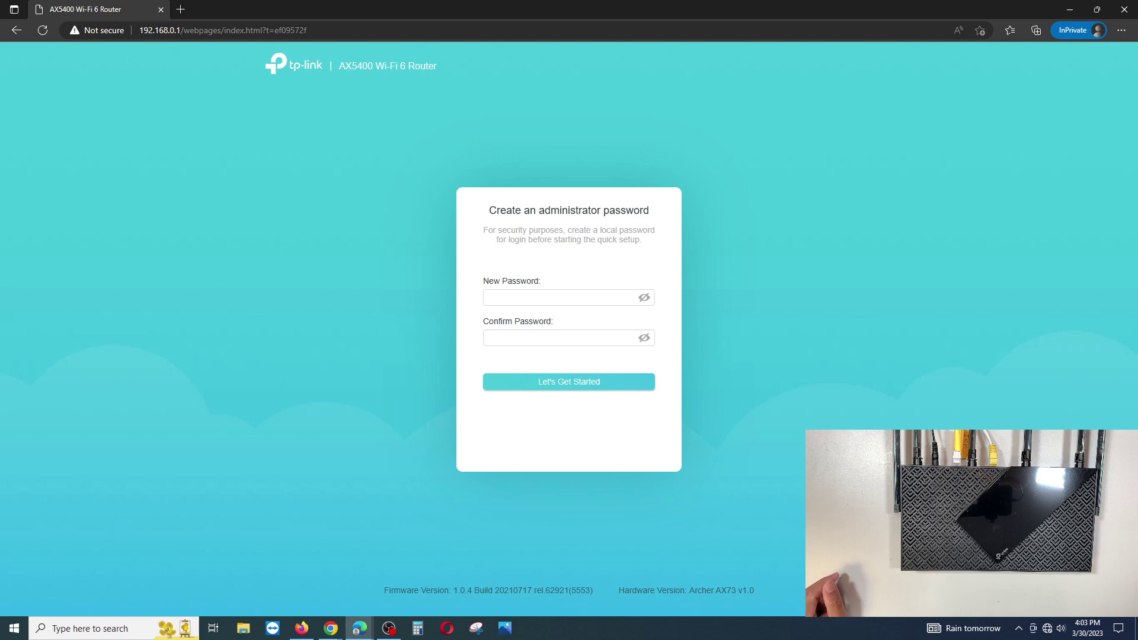
- Create the router's administrator password by entering and confirming it, and start the quick setup
click(560, 298)
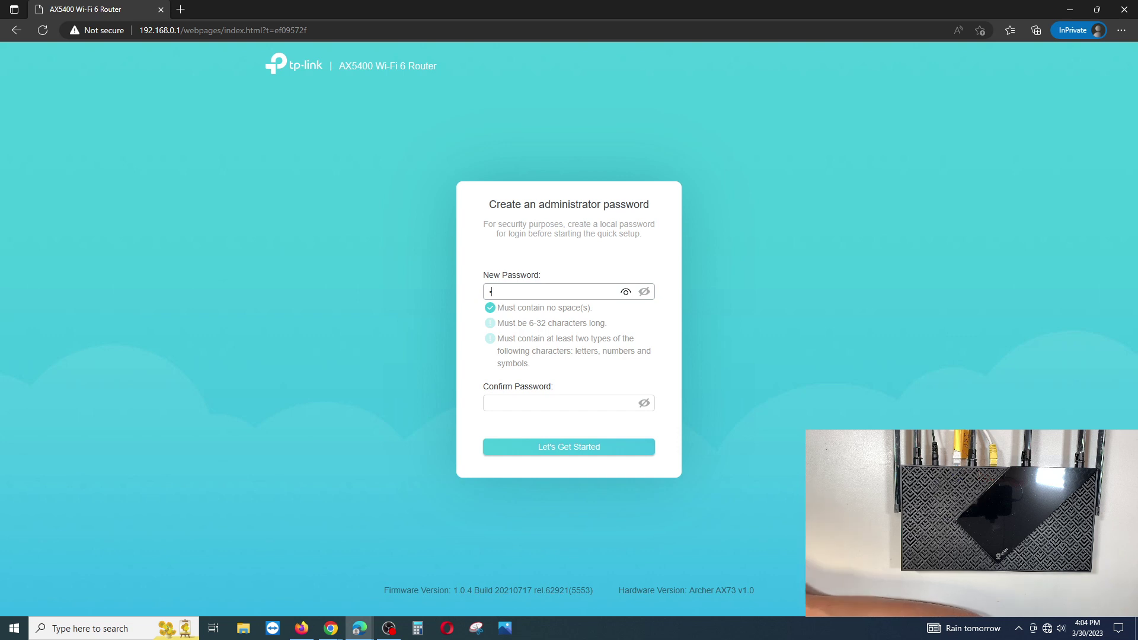
text(••)
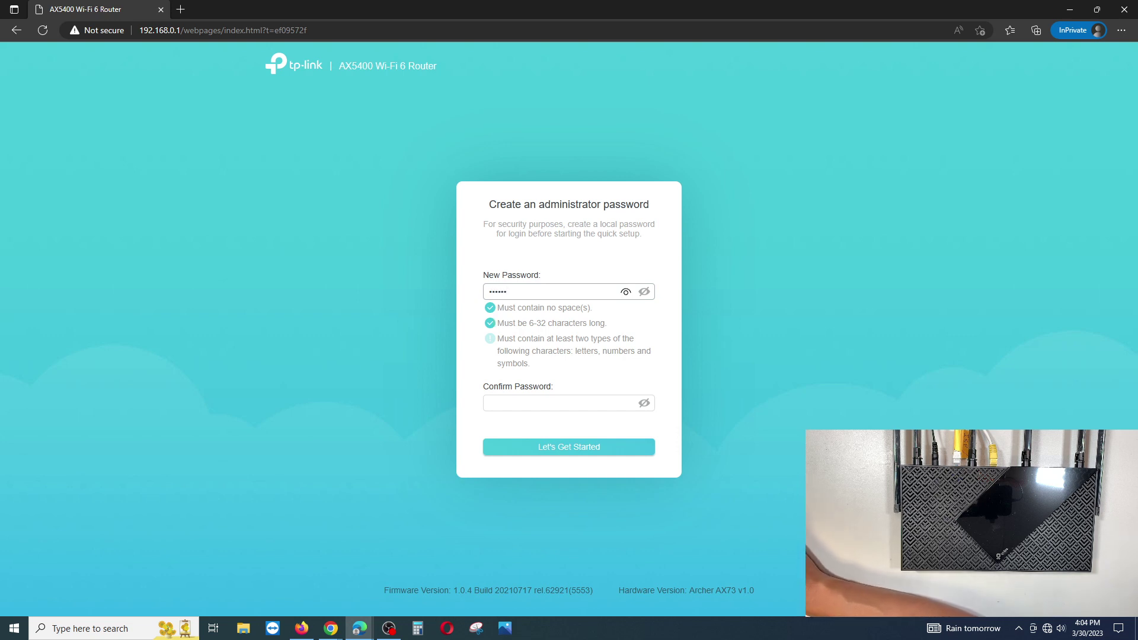
text(••)
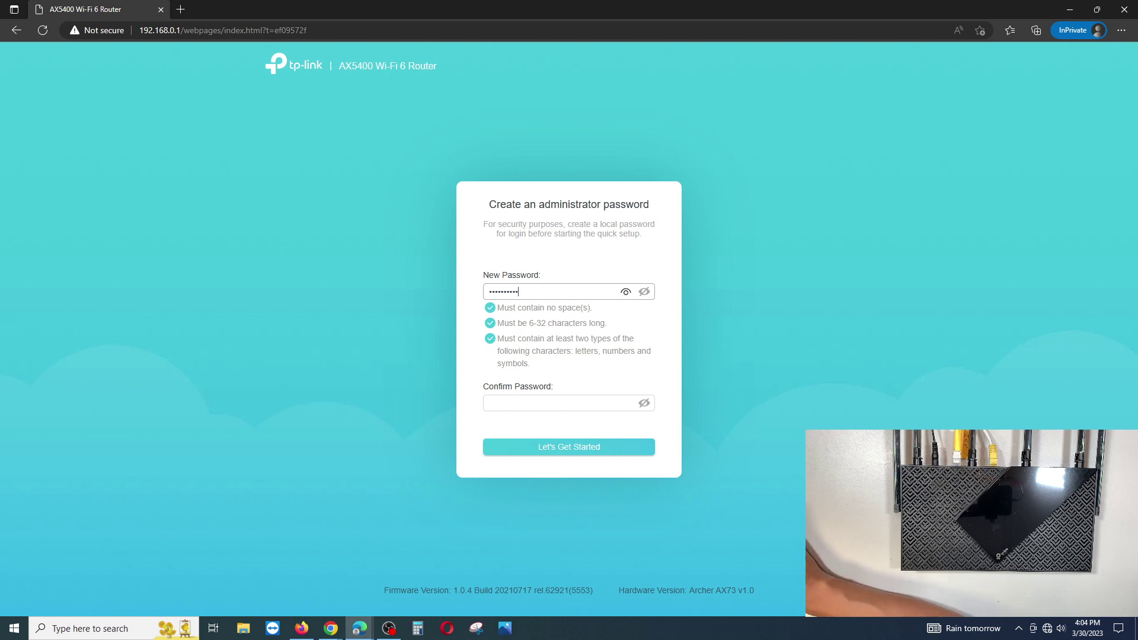
key(Tab)
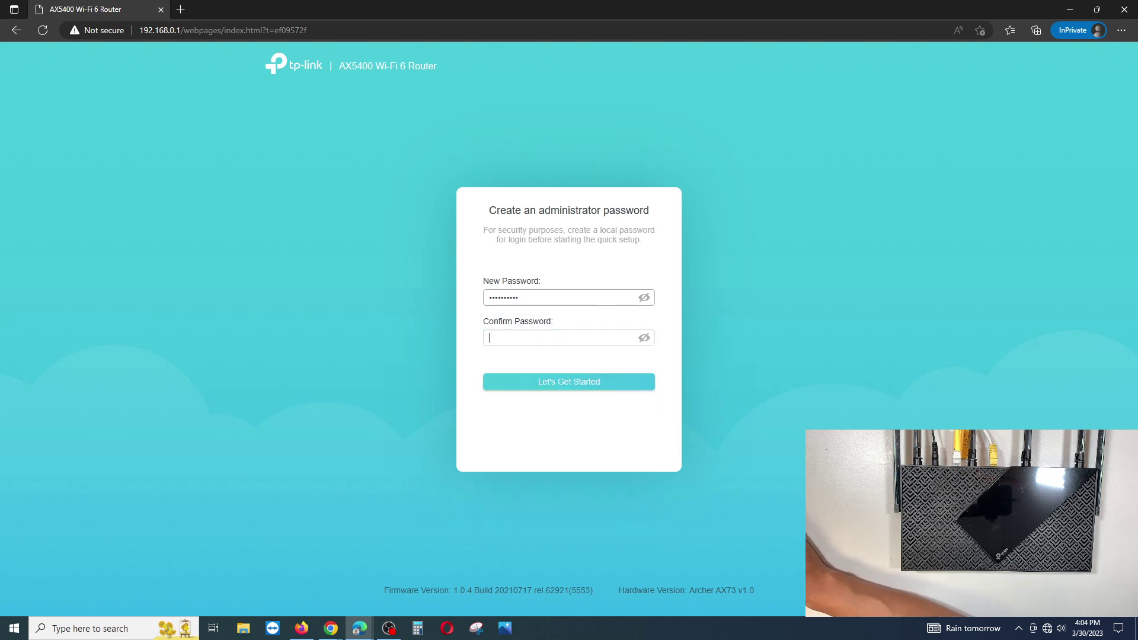
text(••••)
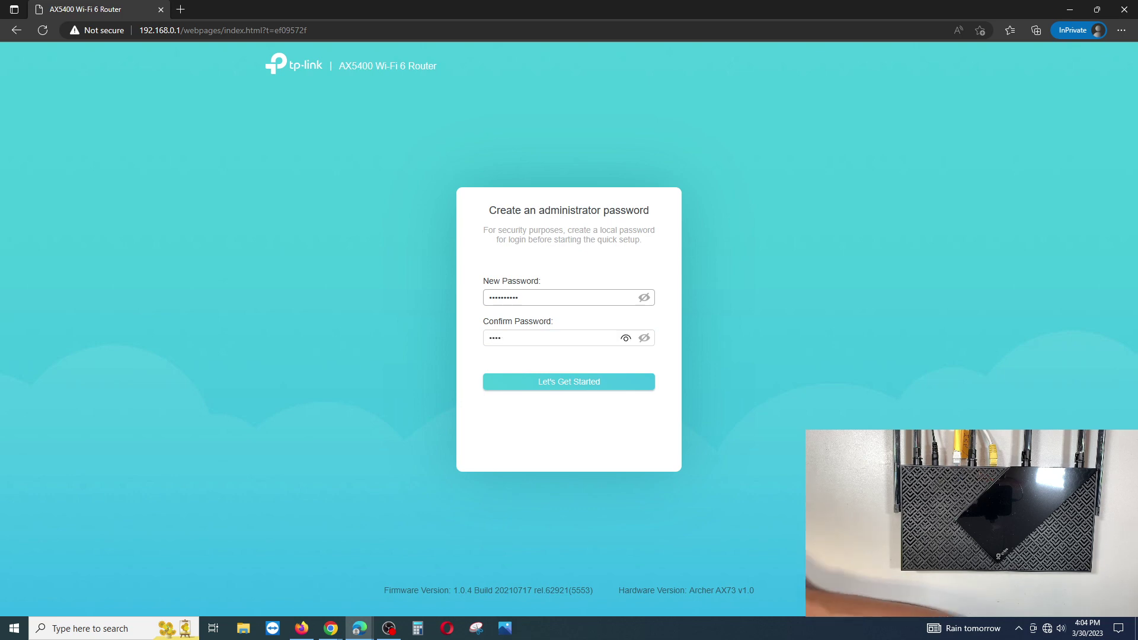
text(••••••)
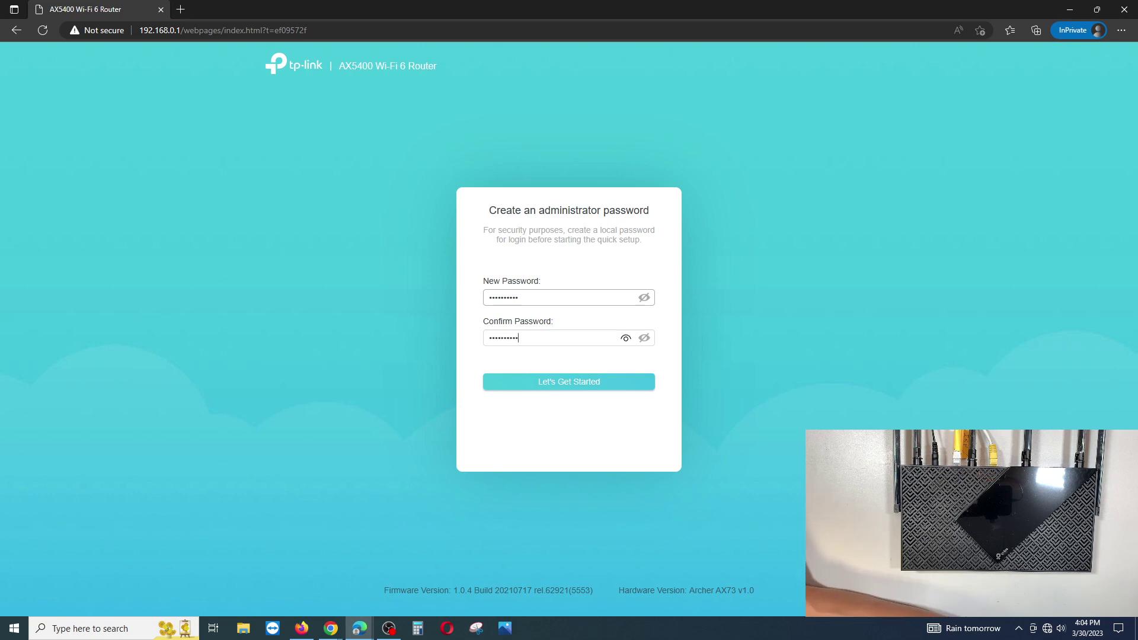
key(Return)
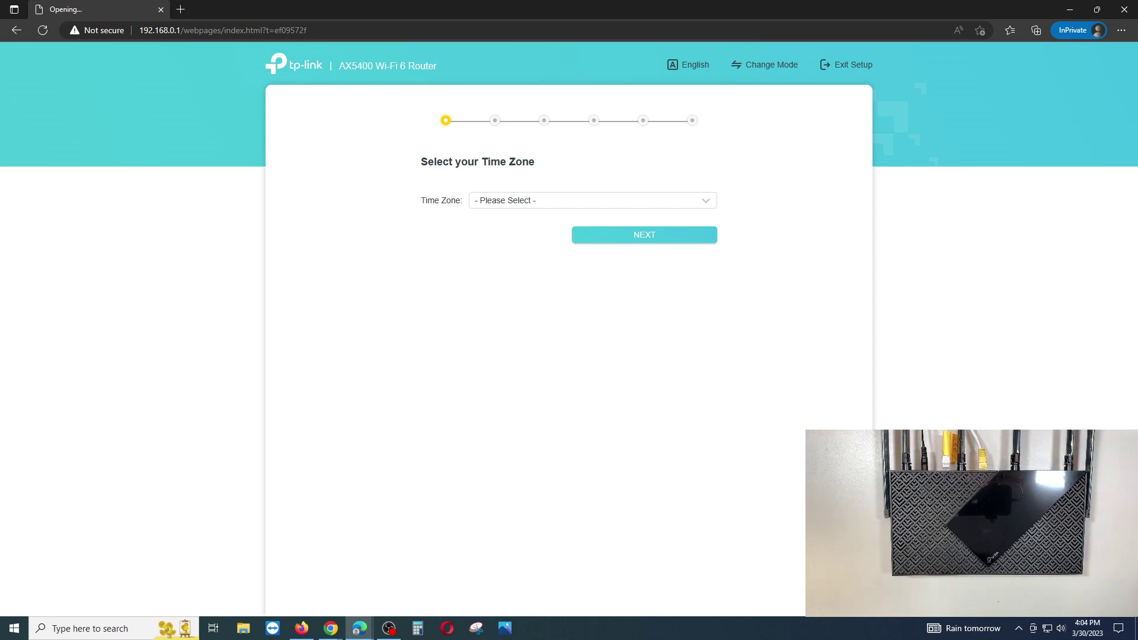
- Set the router's time zone to (UTC-10:00) Hawaii and continue the setup
click(592, 200)
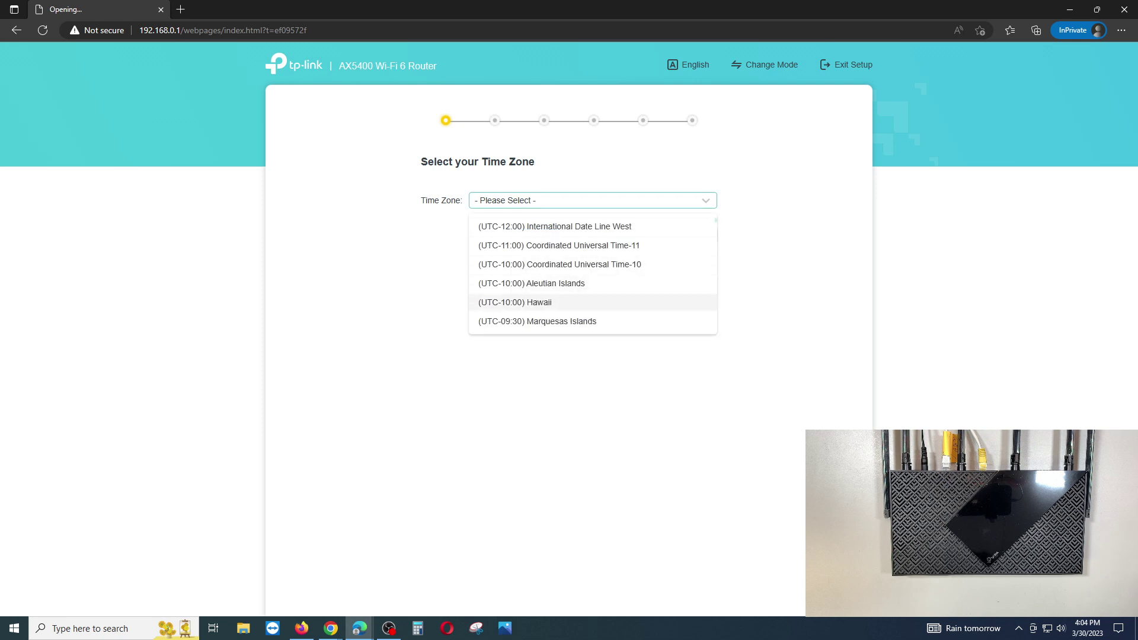
click(515, 302)
click(645, 236)
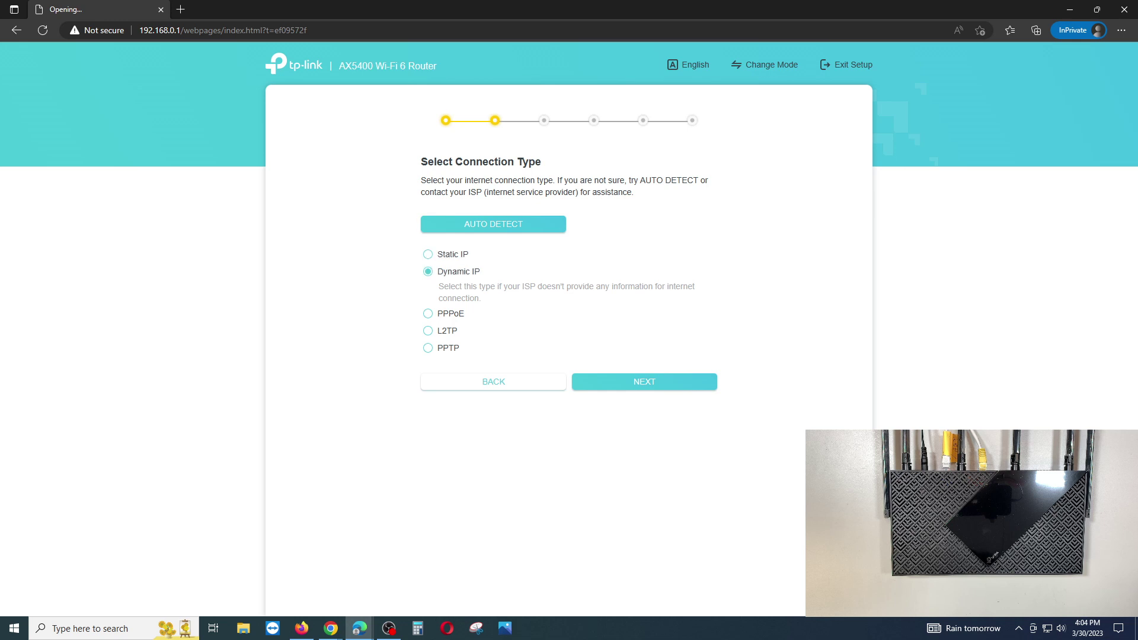
- Keep Dynamic IP as the internet connection type and accept the default router MAC address
drag(470, 255, 435, 272)
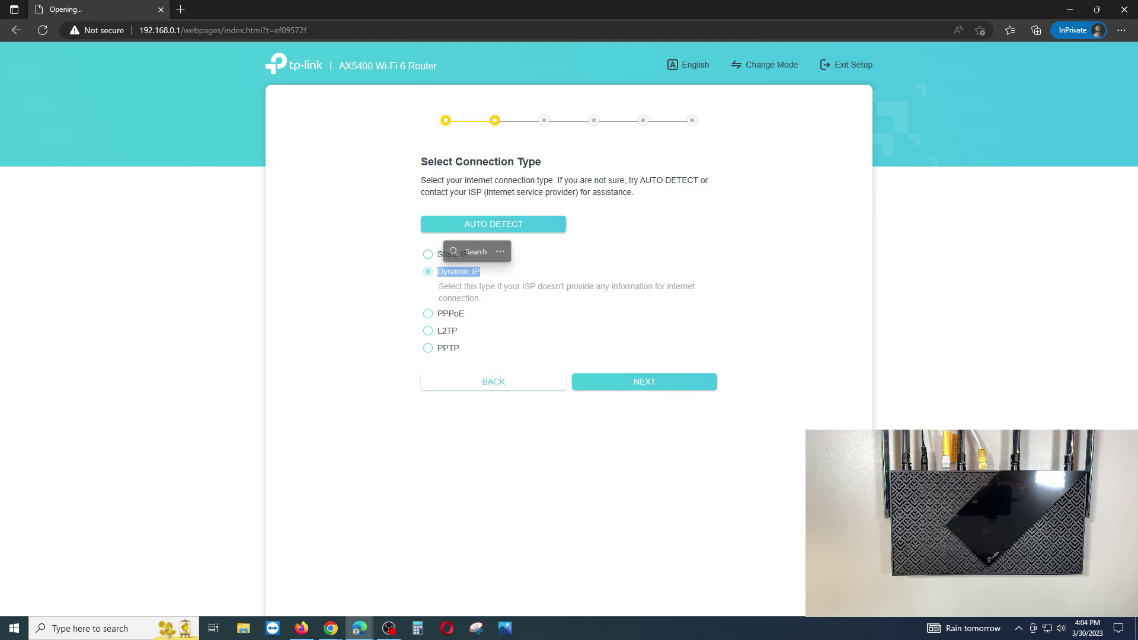
click(467, 314)
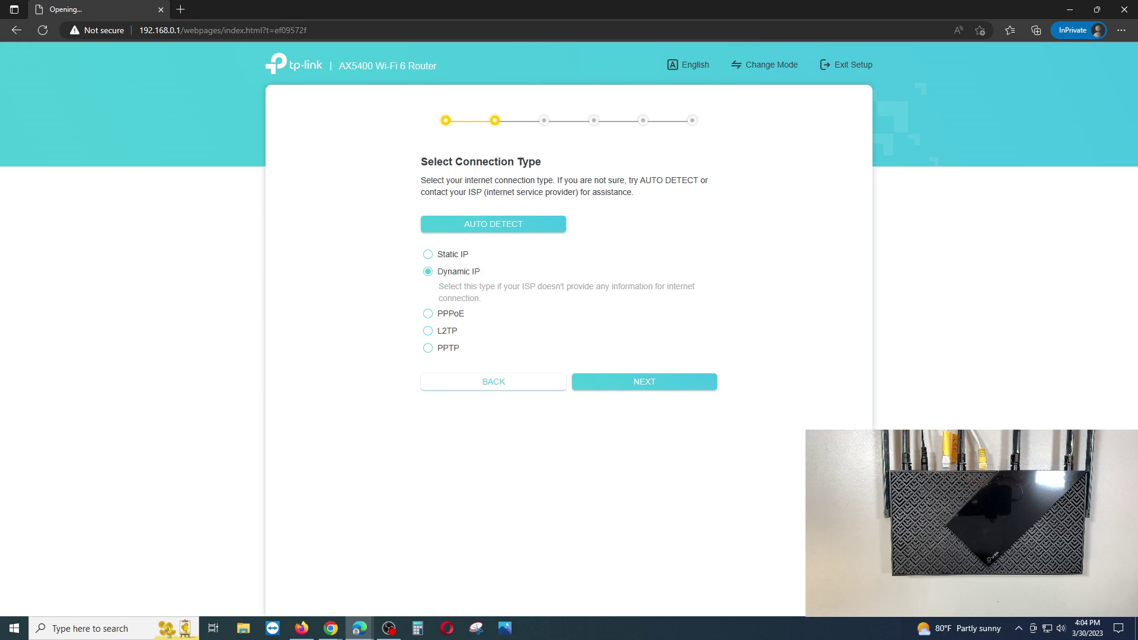
drag(481, 272, 437, 272)
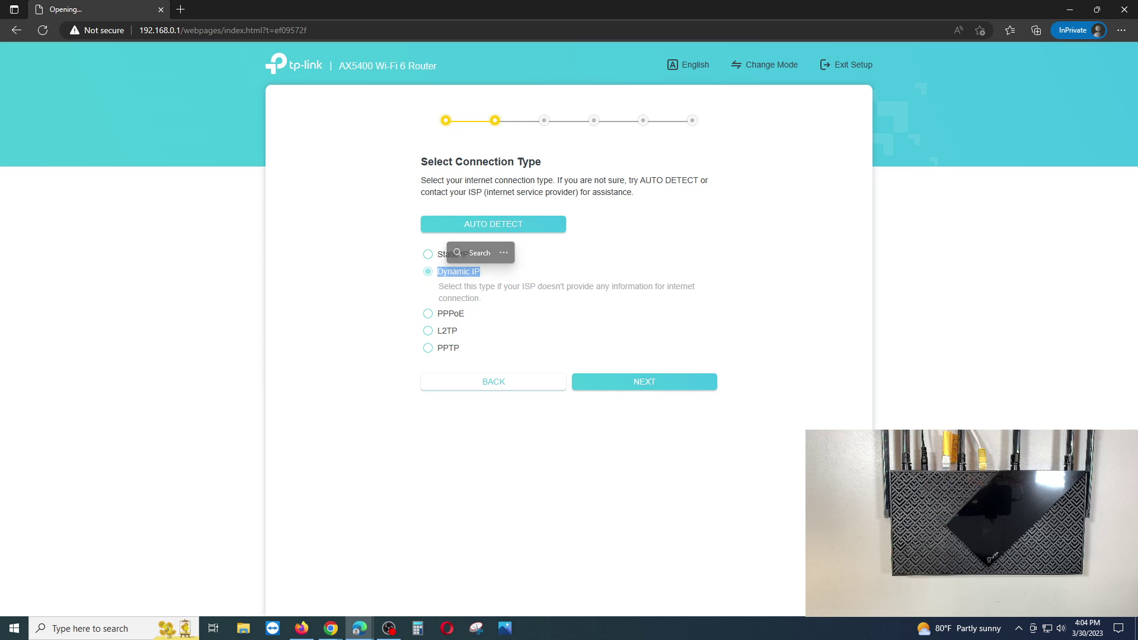
click(560, 330)
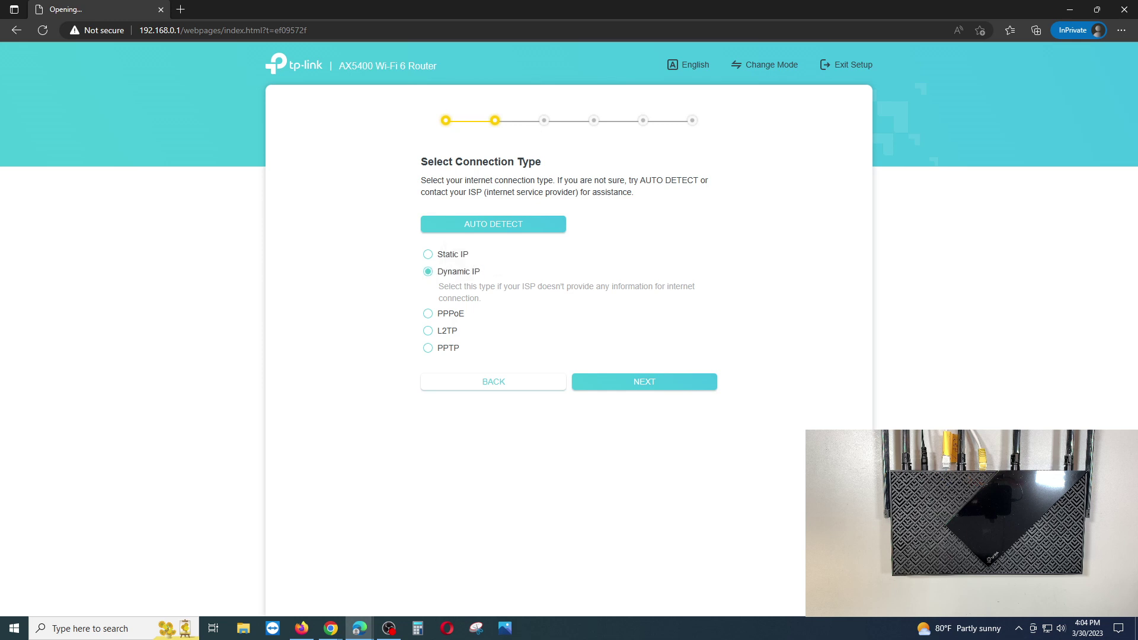
click(644, 382)
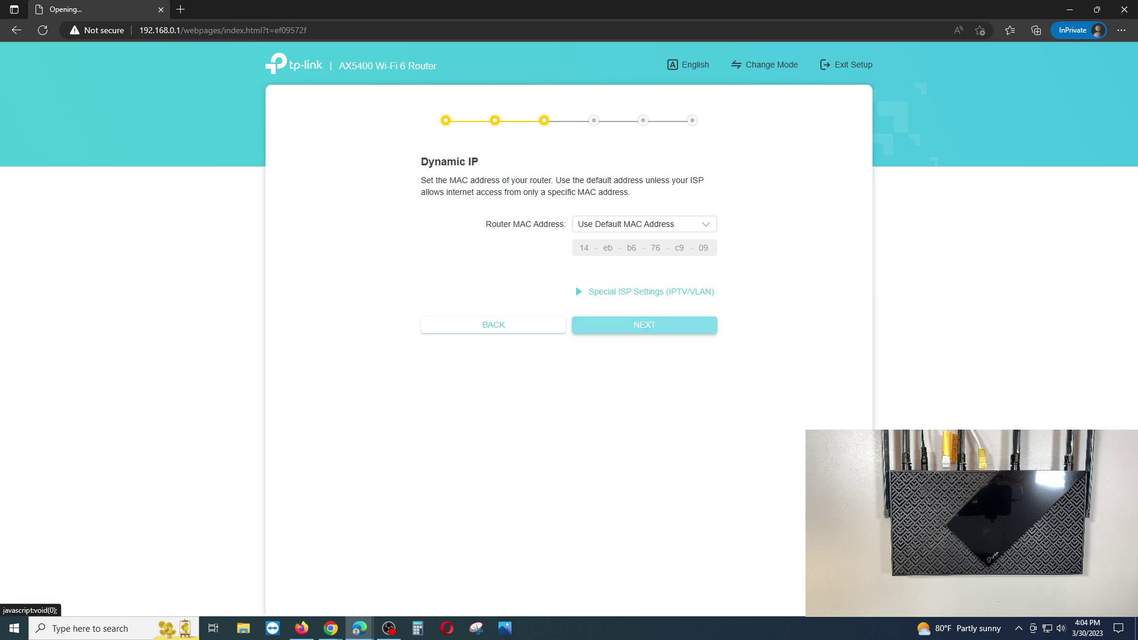
click(644, 325)
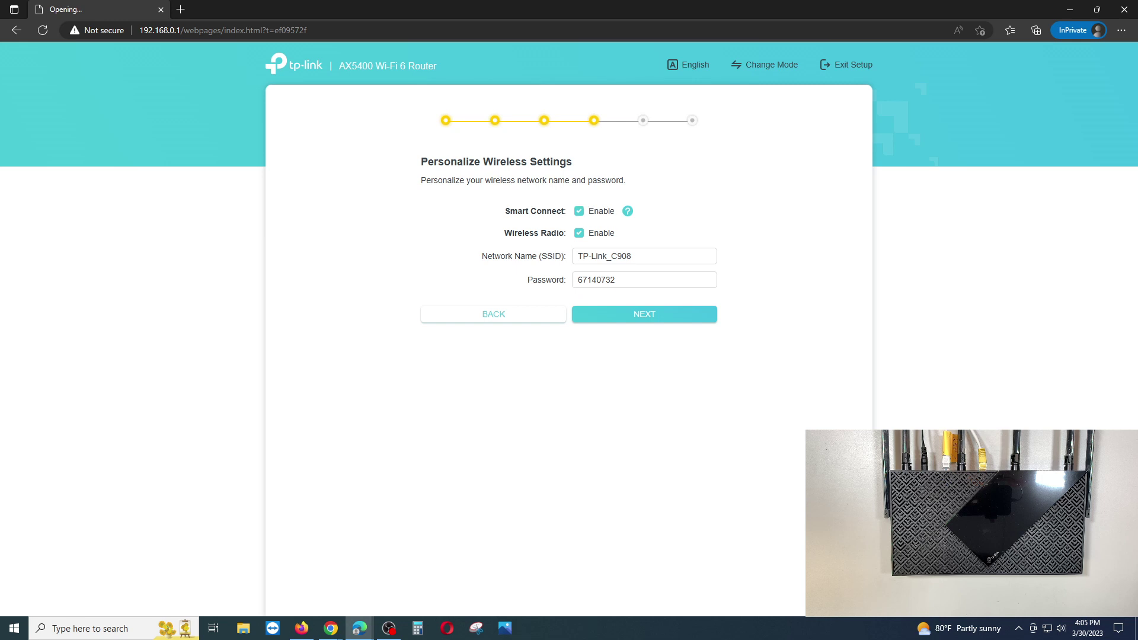
- Accept the default wireless network name and password with Smart Connect and the wireless radio enabled
drag(521, 256, 631, 256)
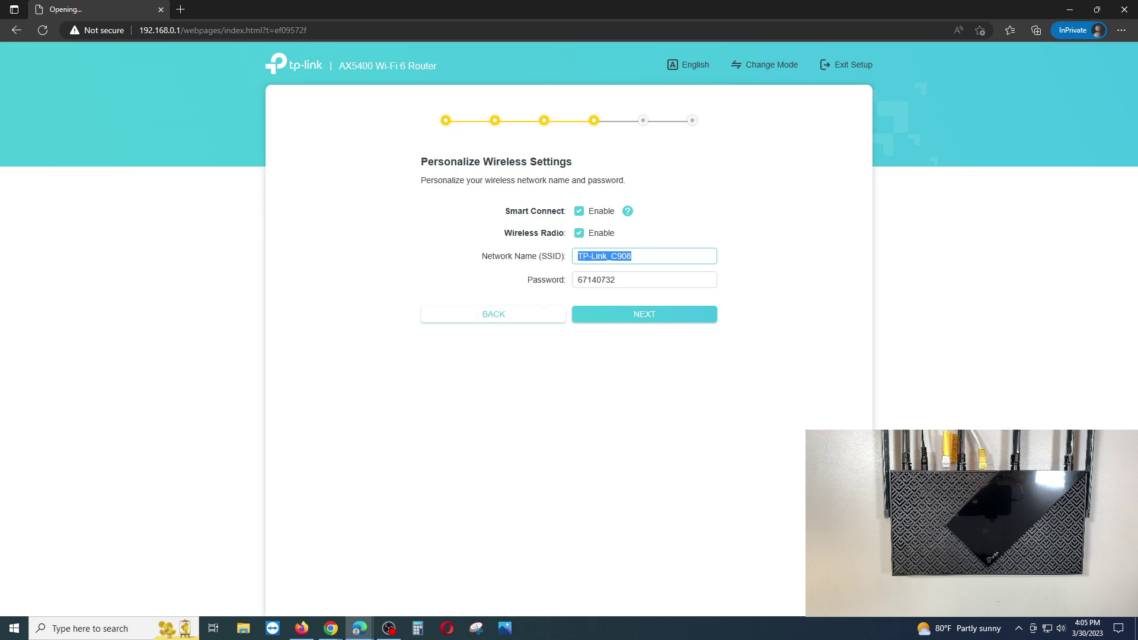
drag(556, 280, 532, 280)
drag(633, 256, 578, 256)
key(Tab)
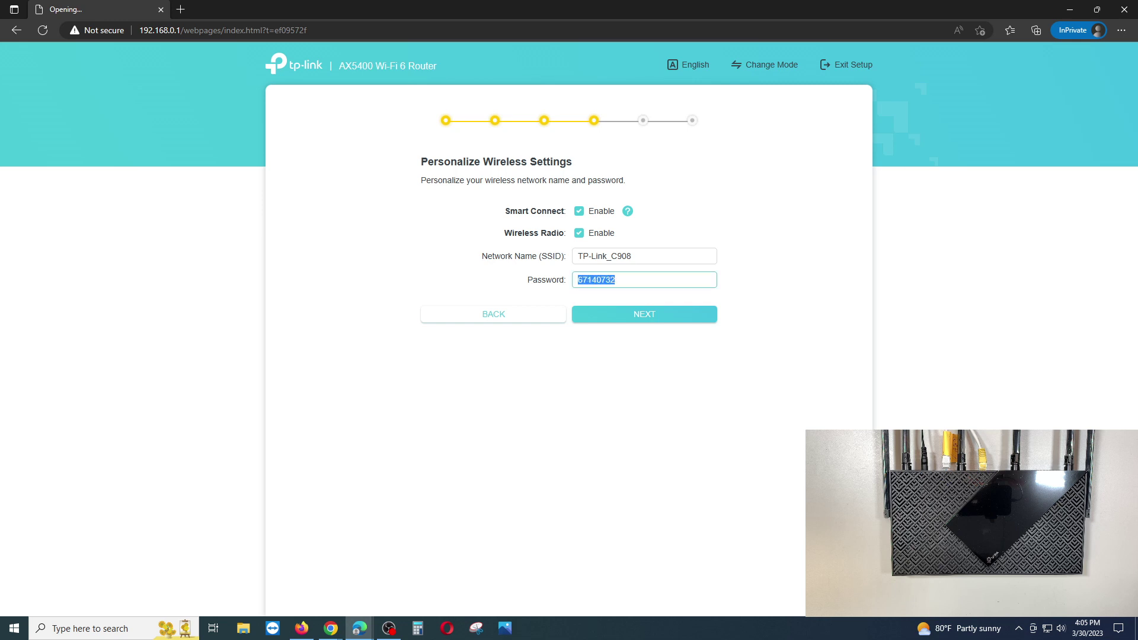
click(658, 355)
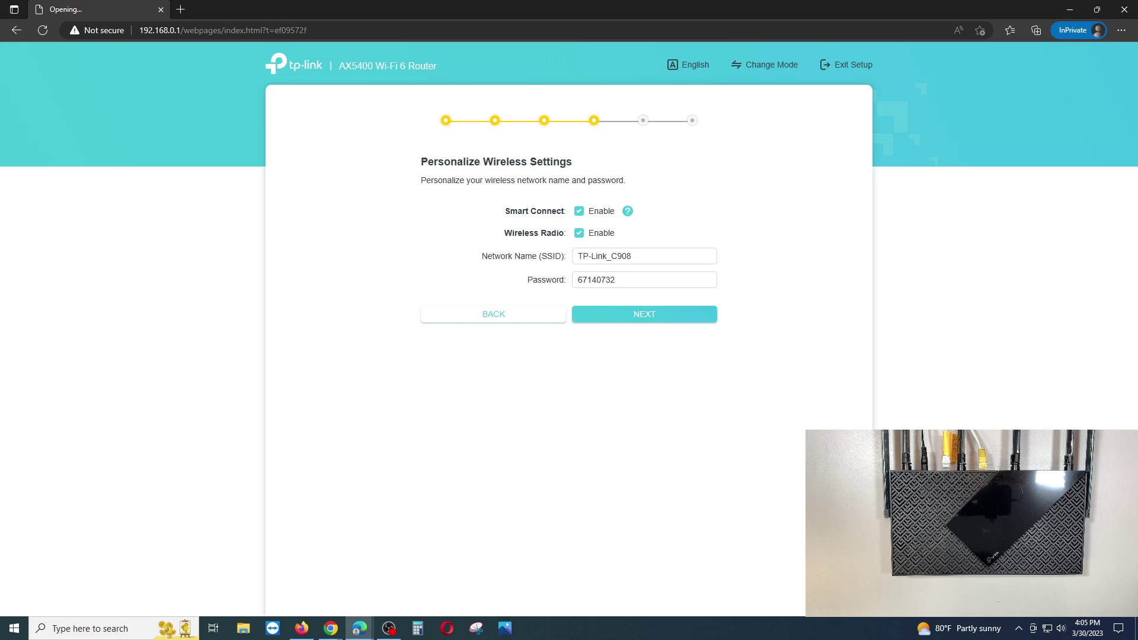
key(Return)
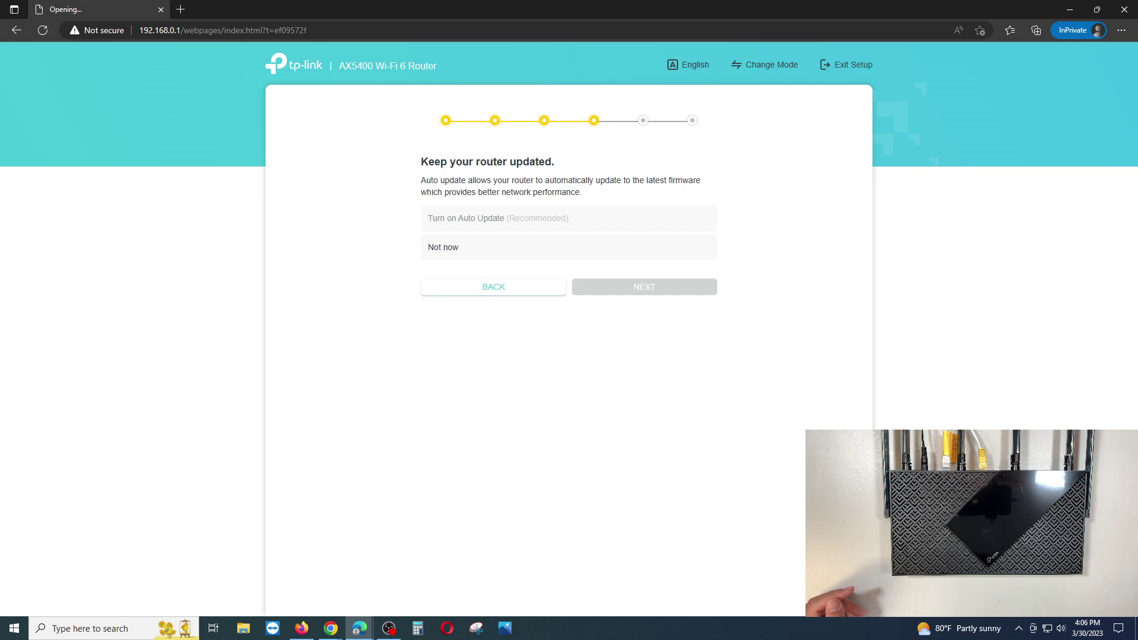
- Decline automatic updates by choosing Not now, and skip the offered firmware update
click(568, 218)
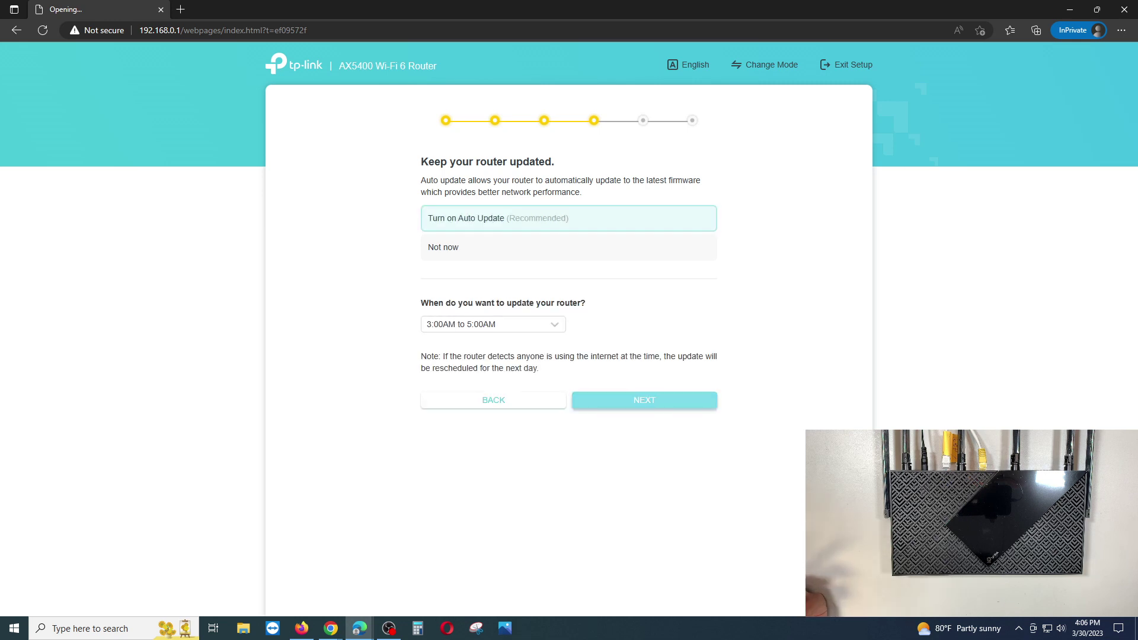
click(568, 247)
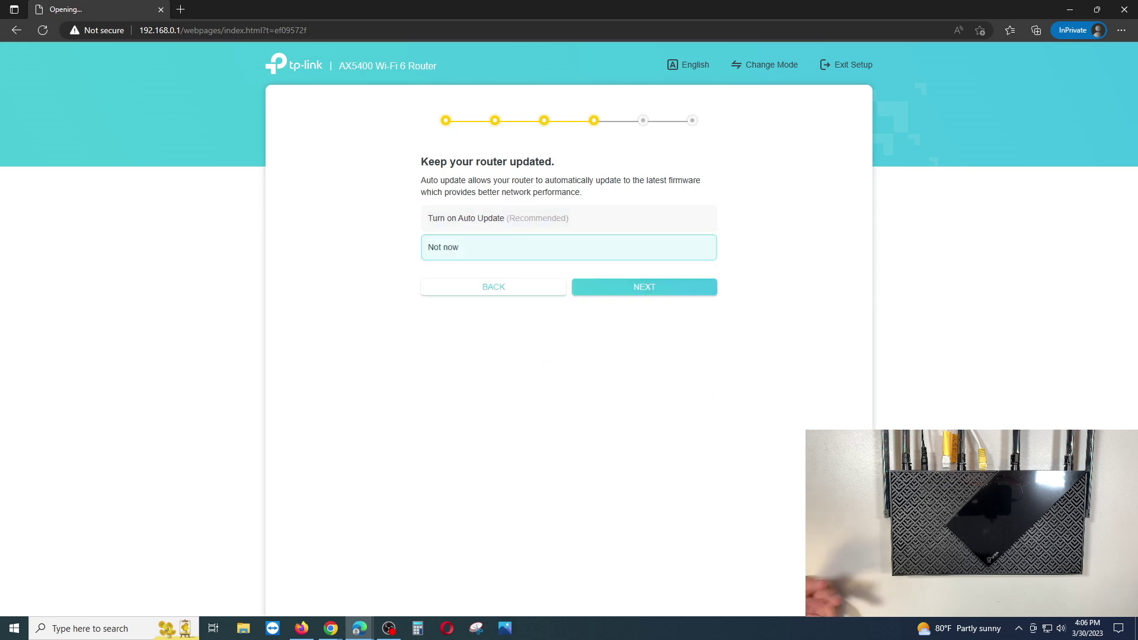
click(666, 289)
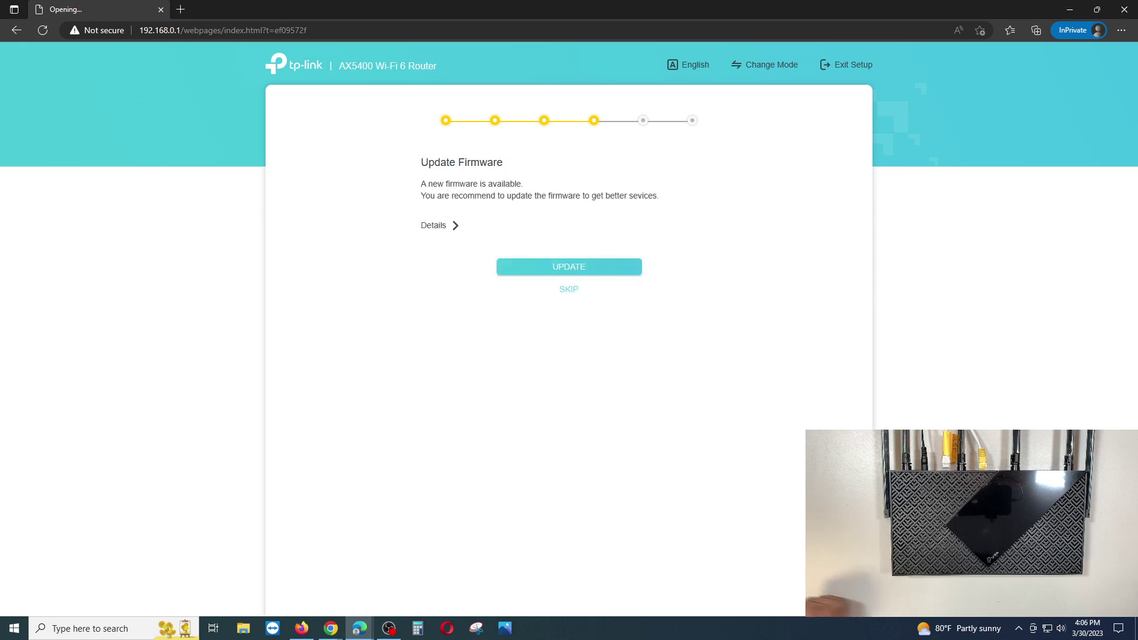
click(569, 289)
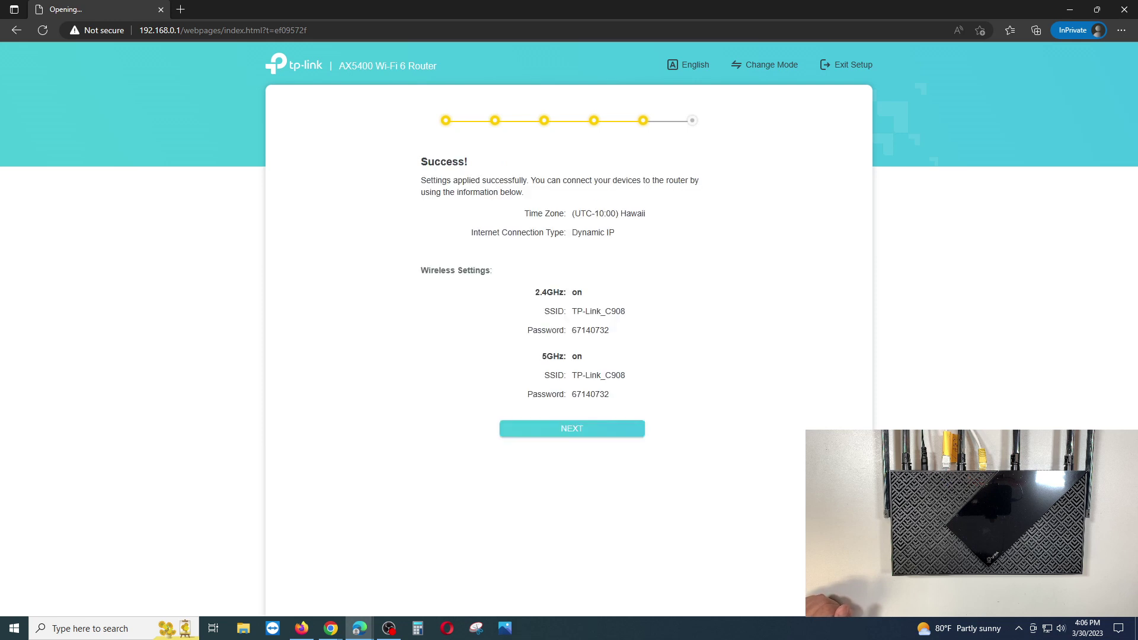
- Review the summary of applied settings and skip the TP-Link Cloud Service login to finish the quick setup
drag(529, 214, 523, 285)
click(643, 396)
click(523, 284)
click(572, 428)
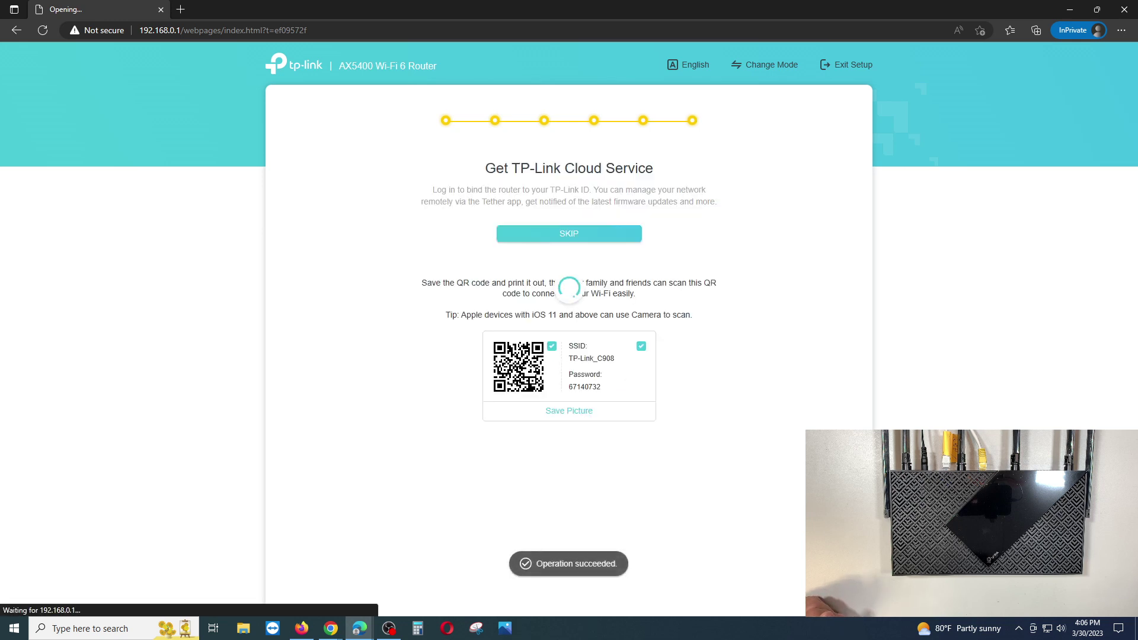
drag(484, 169, 655, 169)
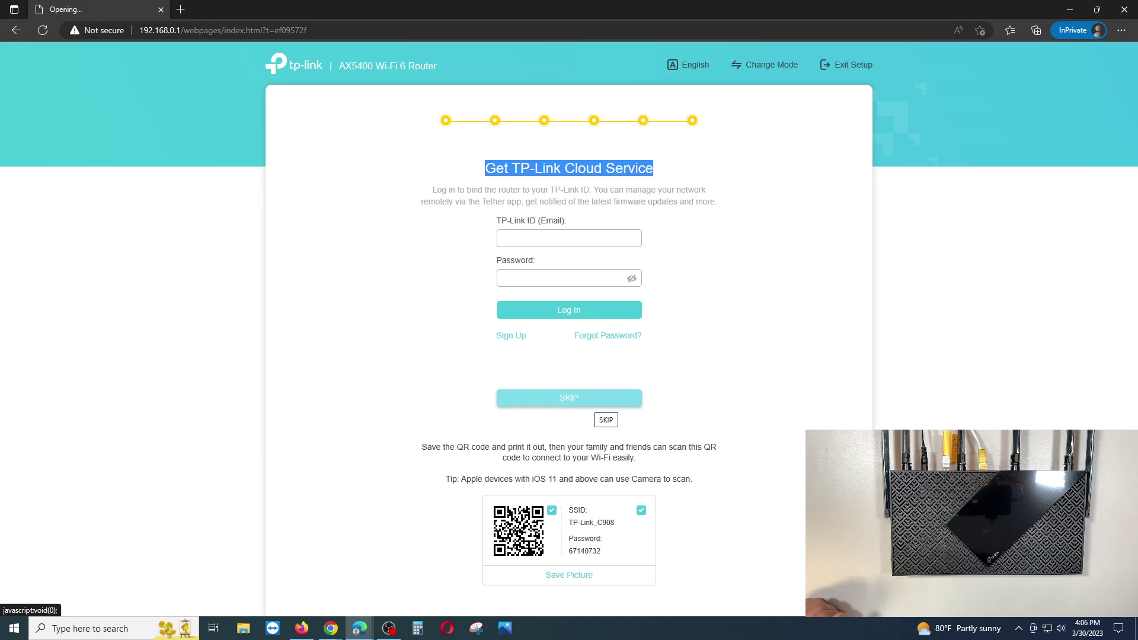
click(594, 401)
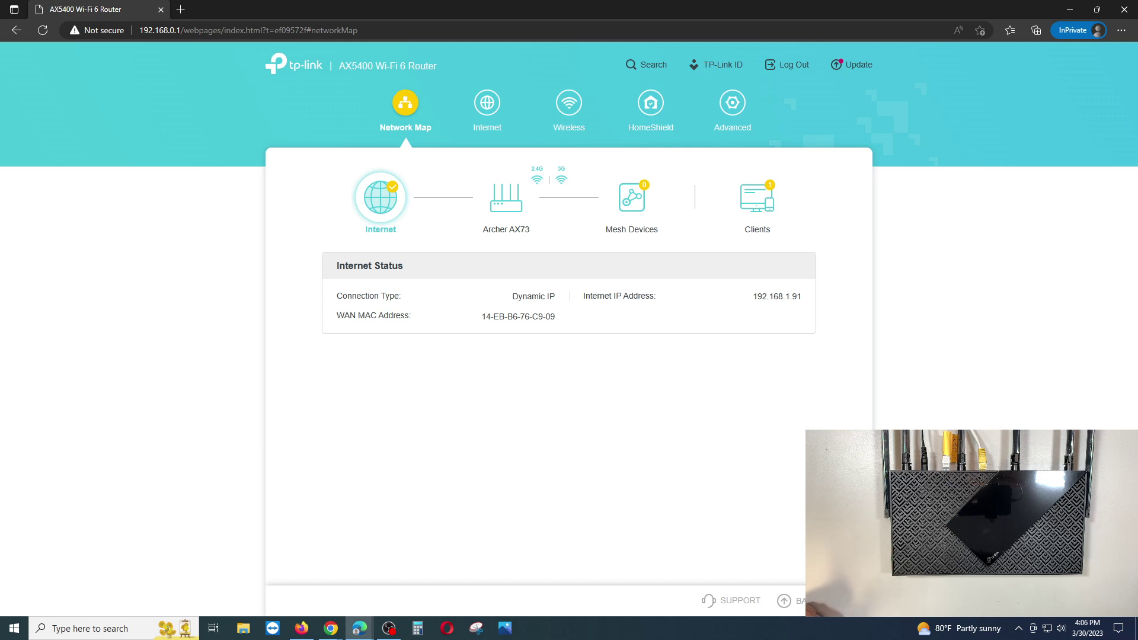
- Examine the network map's router information, mesh devices and the connected client's name and IP address
click(506, 198)
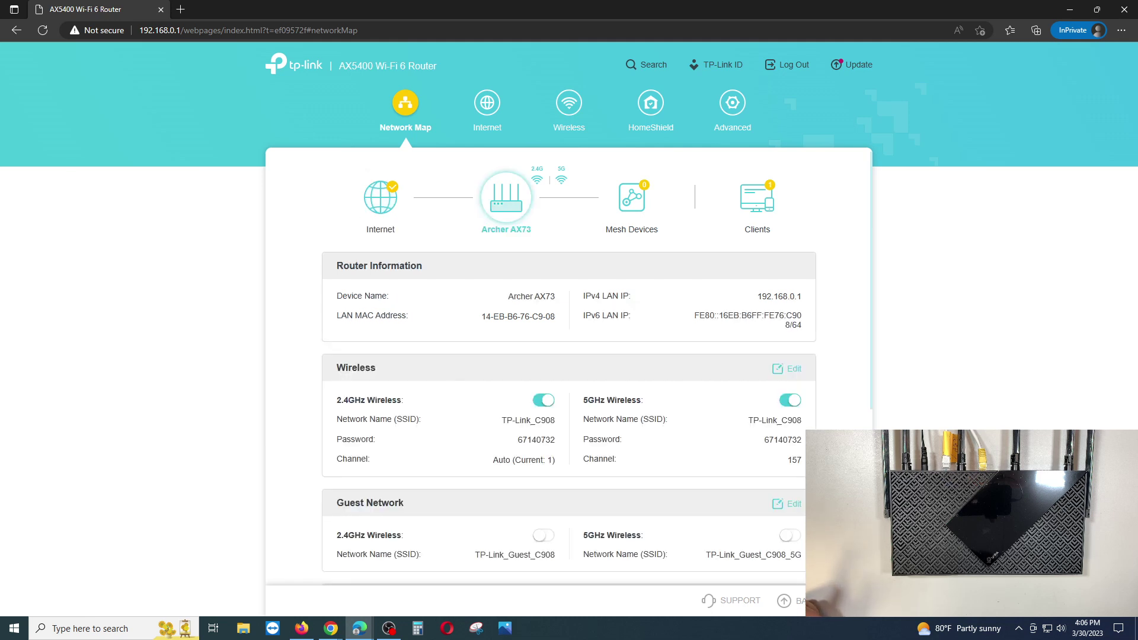
click(632, 198)
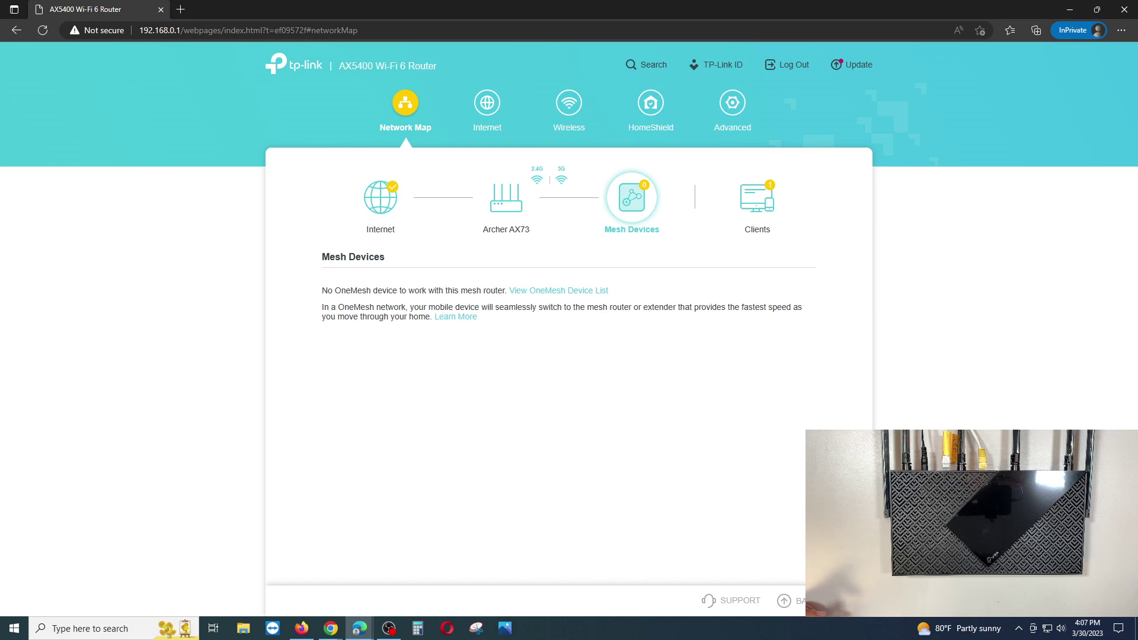
click(758, 198)
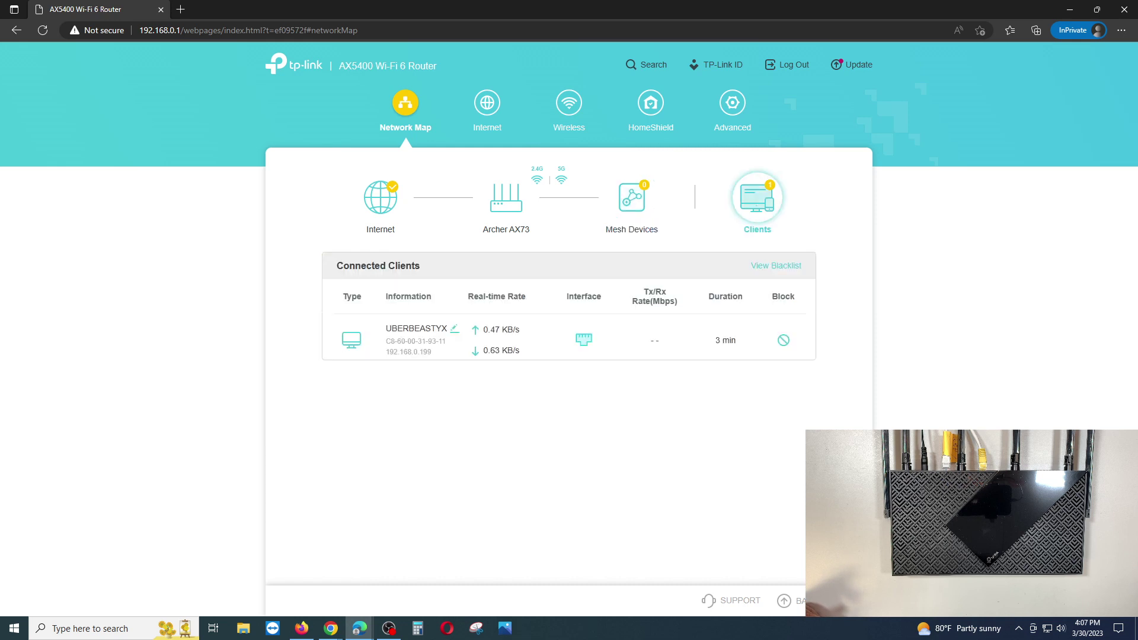
drag(385, 328, 443, 328)
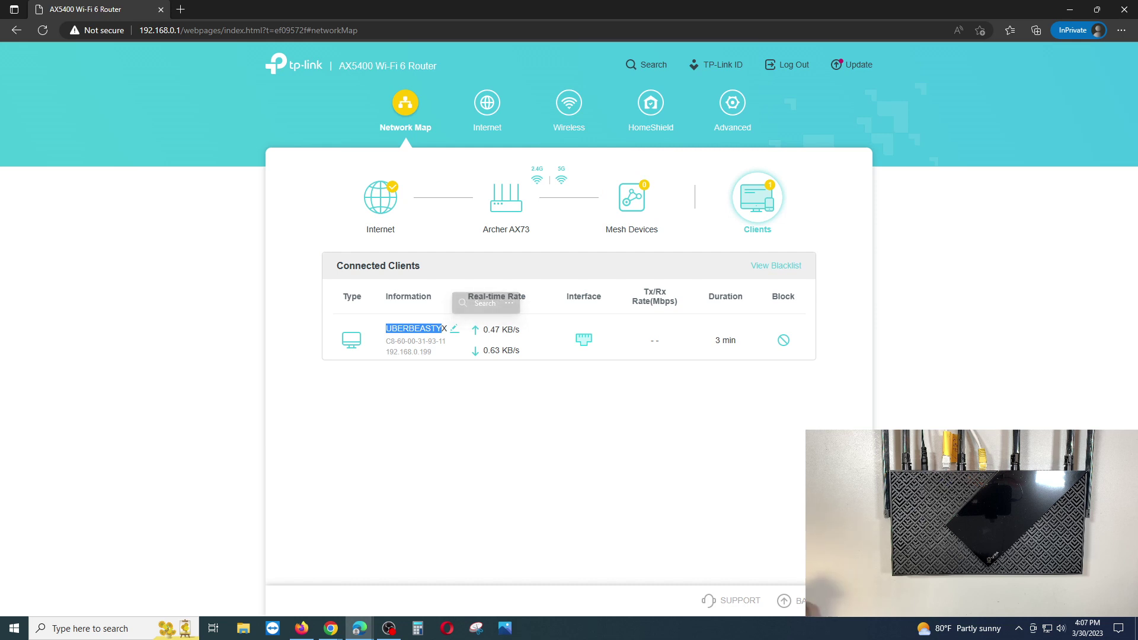
click(443, 329)
drag(393, 352, 433, 352)
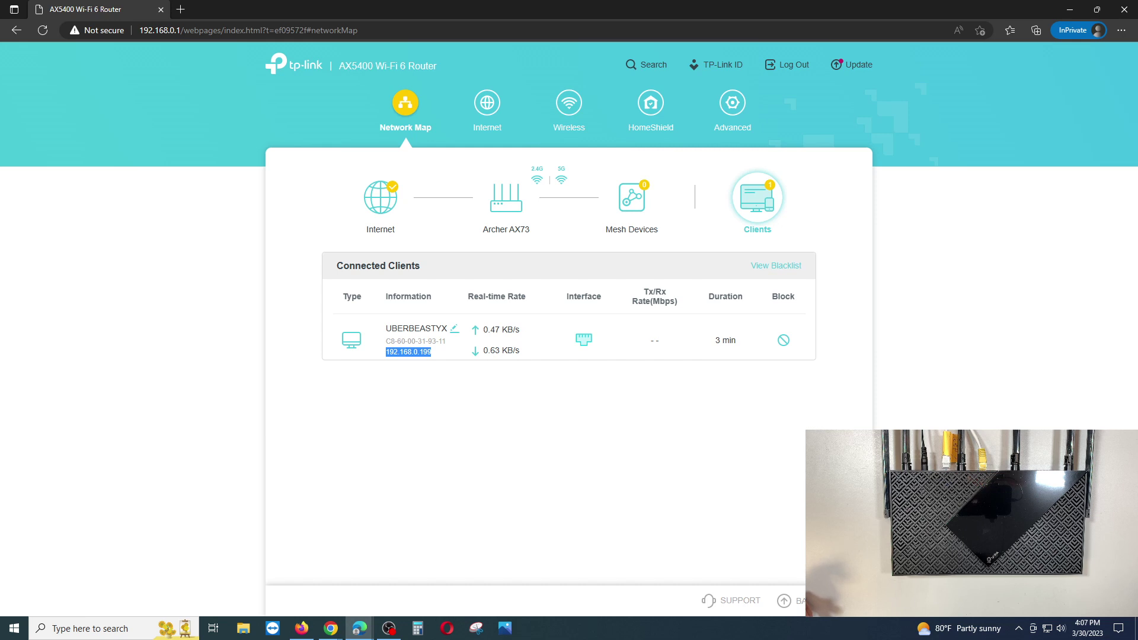
- Open the router's advanced NAT Forwarding settings and view the Port Forwarding entries
click(733, 103)
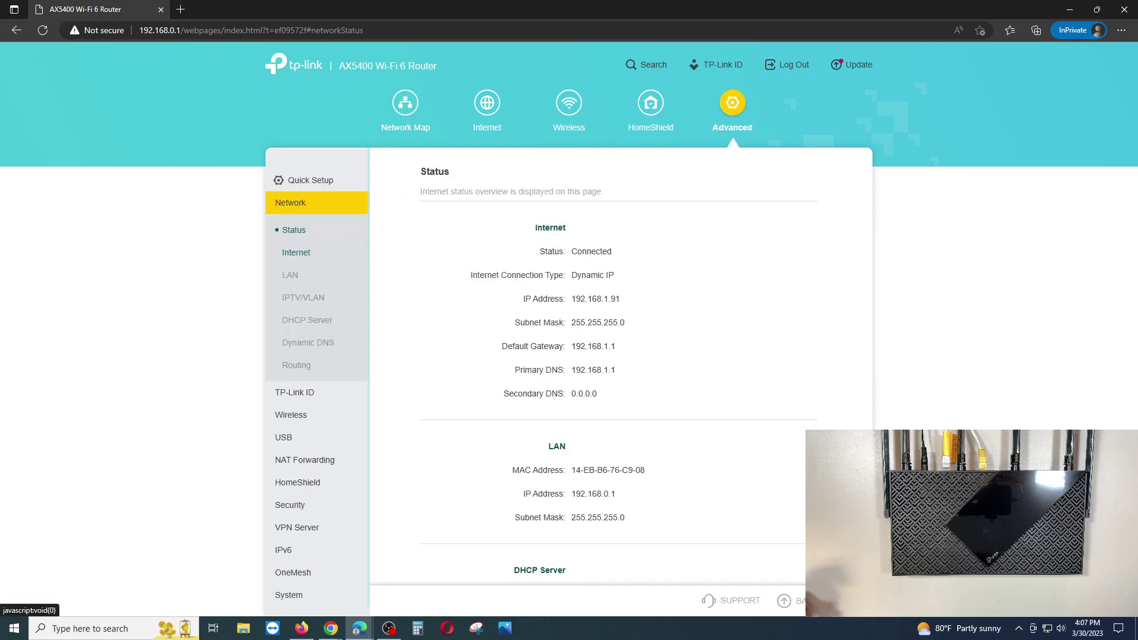
scroll(296, 253, down, 1)
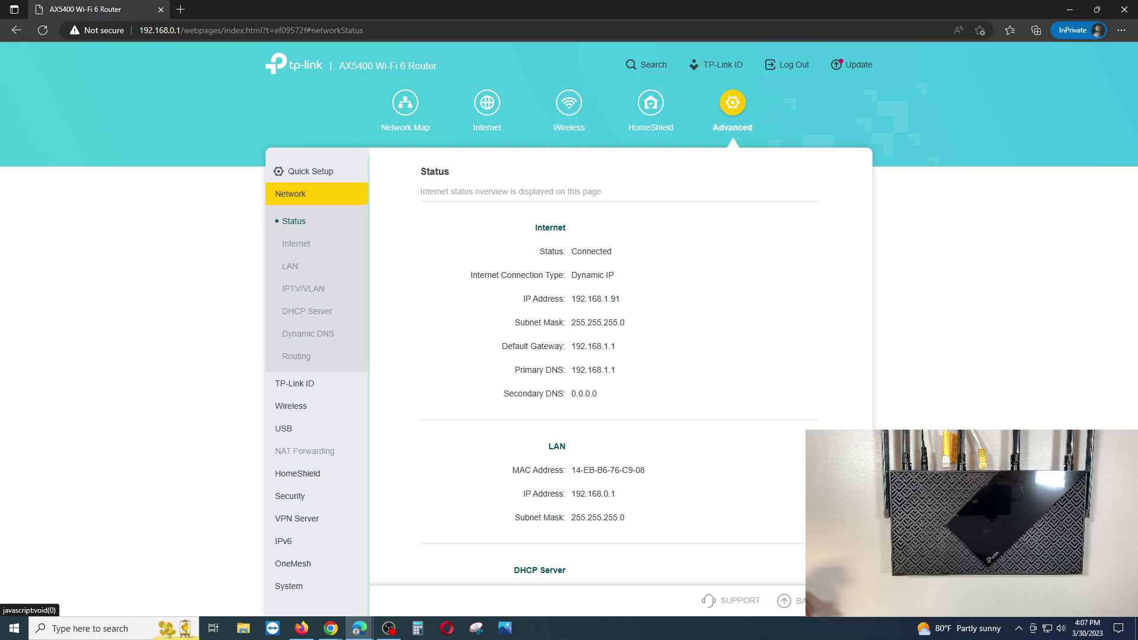
click(305, 451)
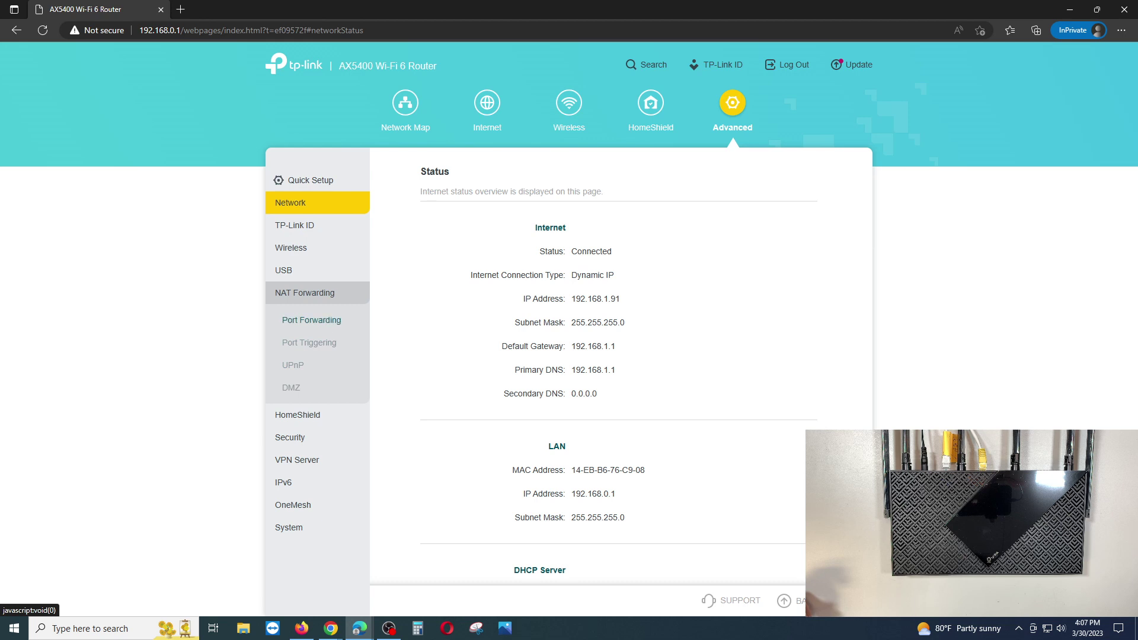
click(311, 320)
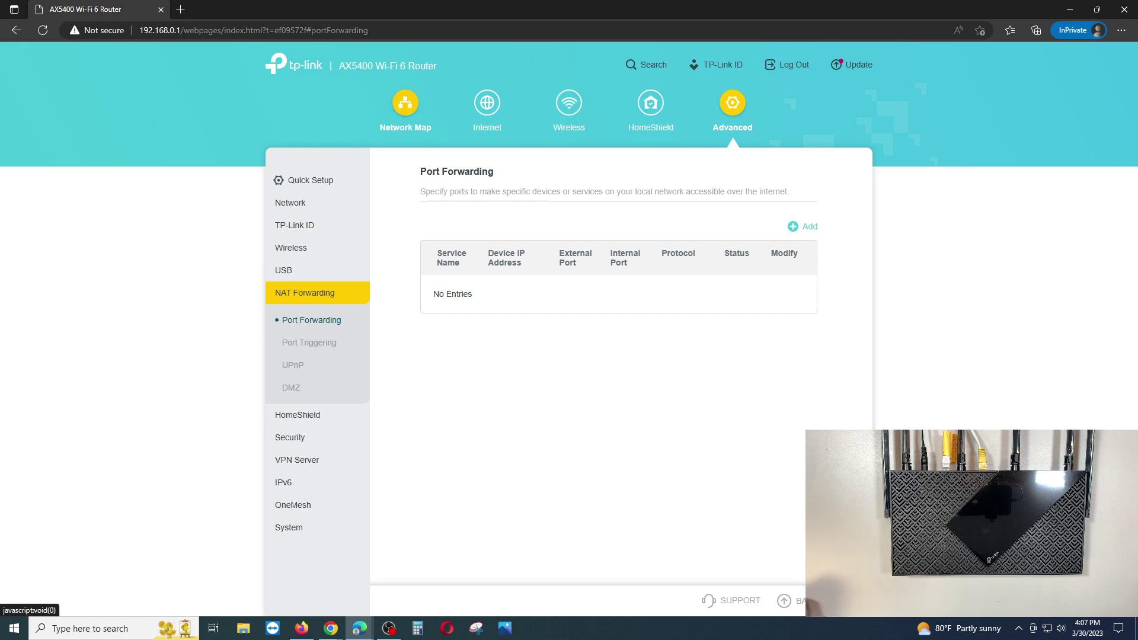
- Return to the network map and examine the connected client's name, MAC address and IP address
click(406, 103)
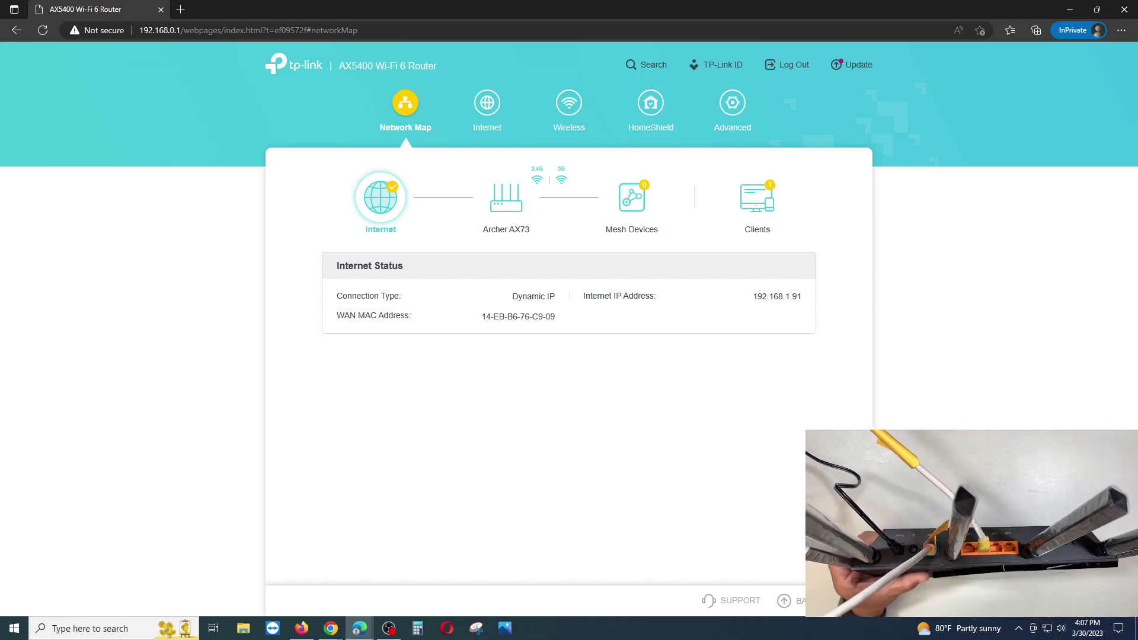
click(758, 198)
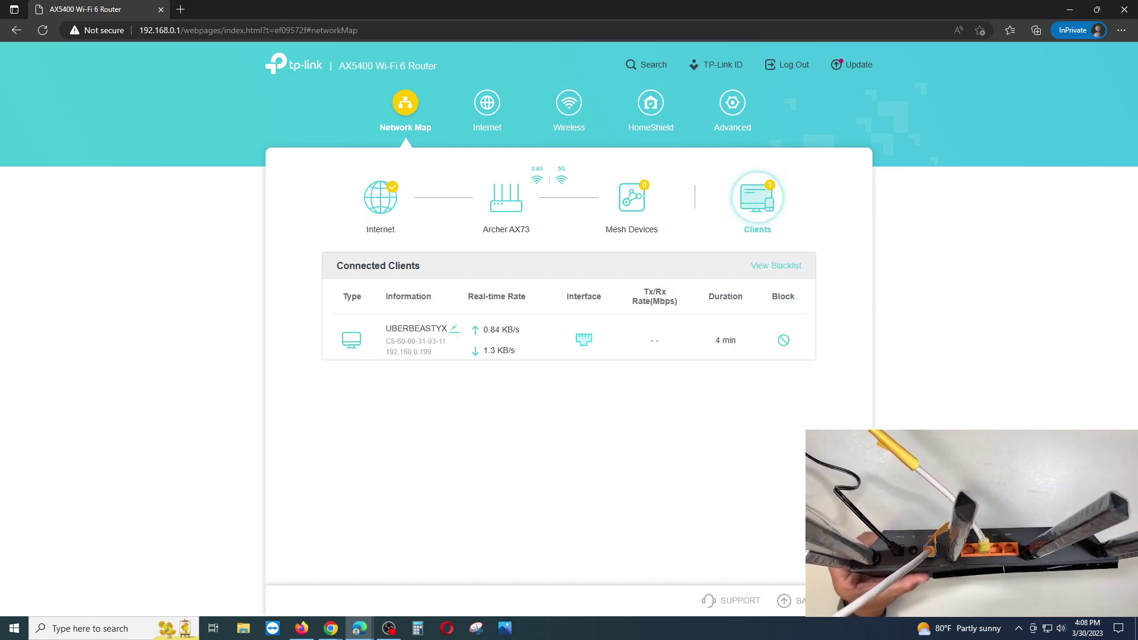
drag(386, 329, 447, 329)
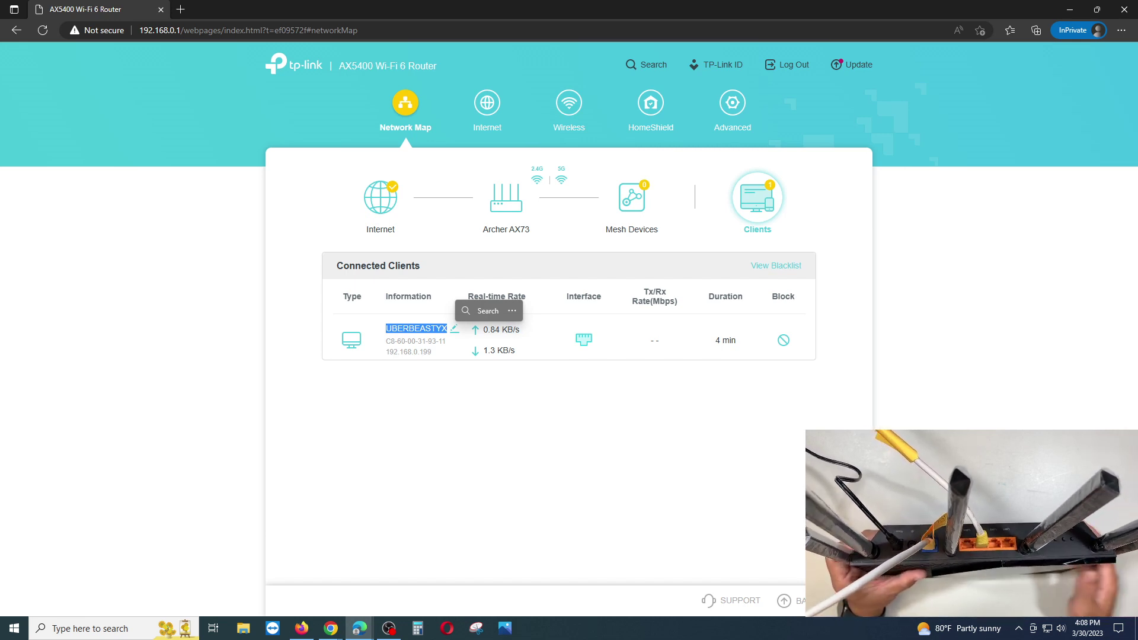
drag(385, 352, 433, 352)
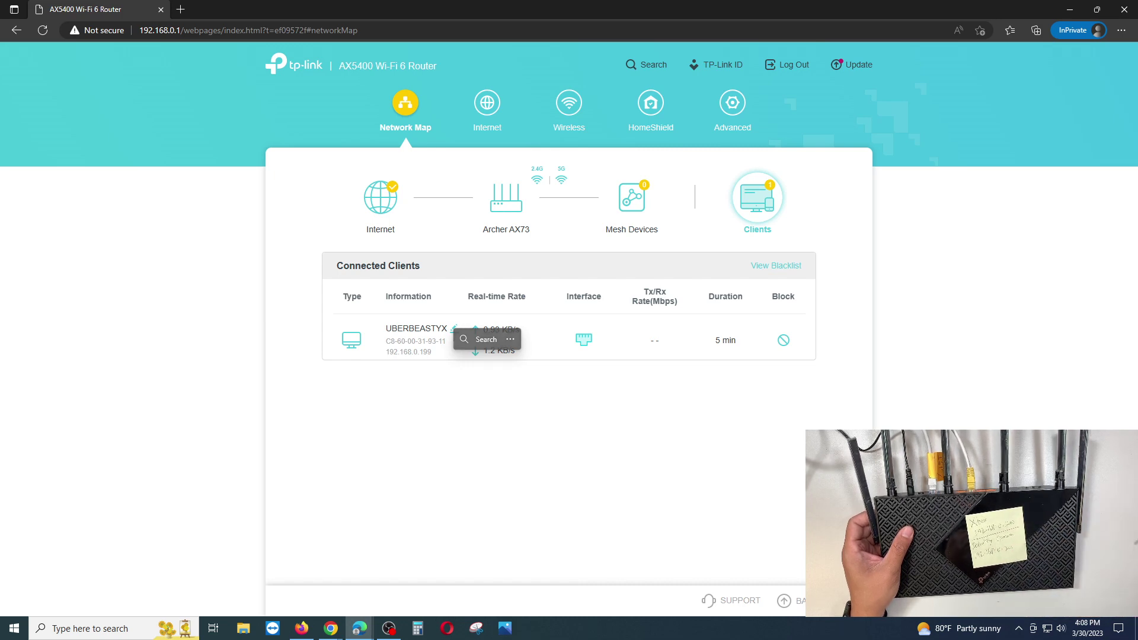
drag(386, 328, 447, 342)
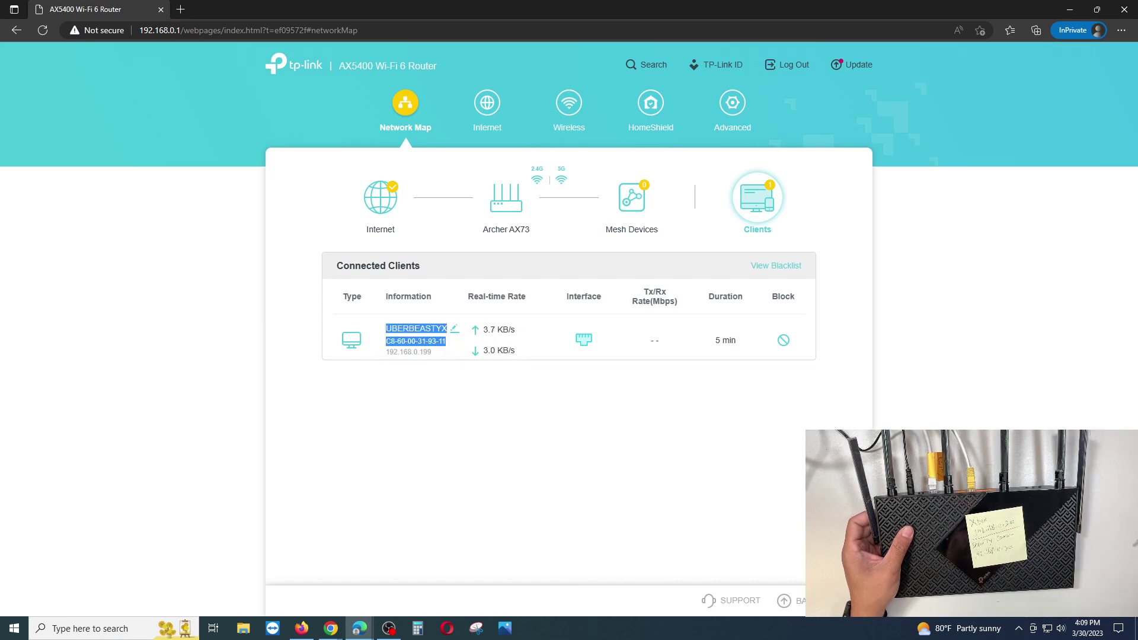
key(alt+Tab)
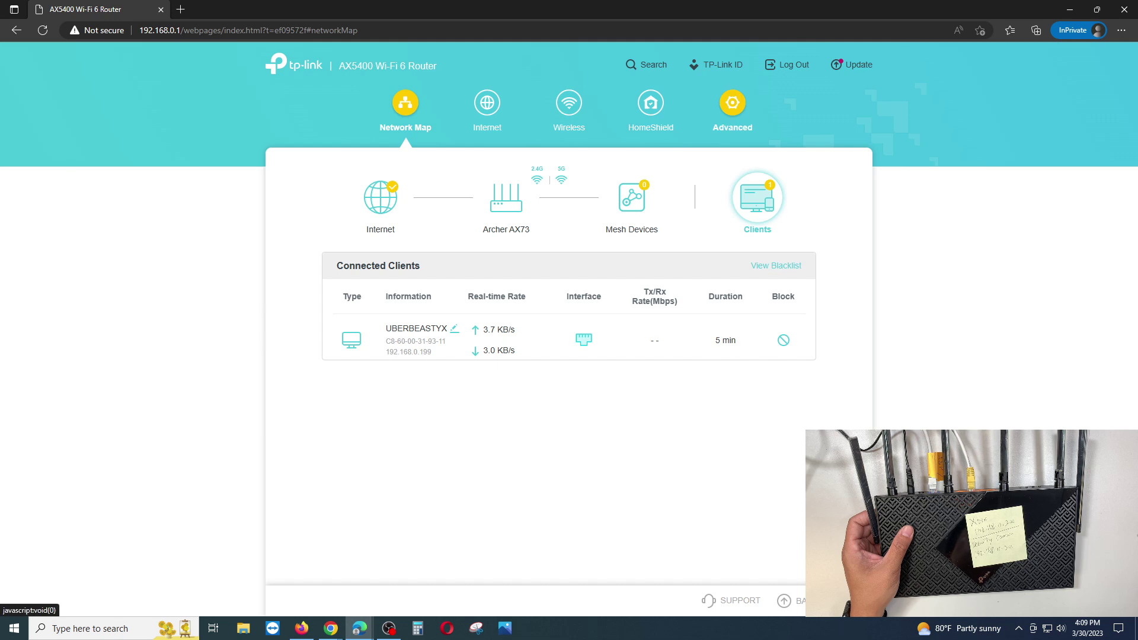
- Start a new entry in the advanced NAT port forwarding settings with the service name XBOX
click(732, 109)
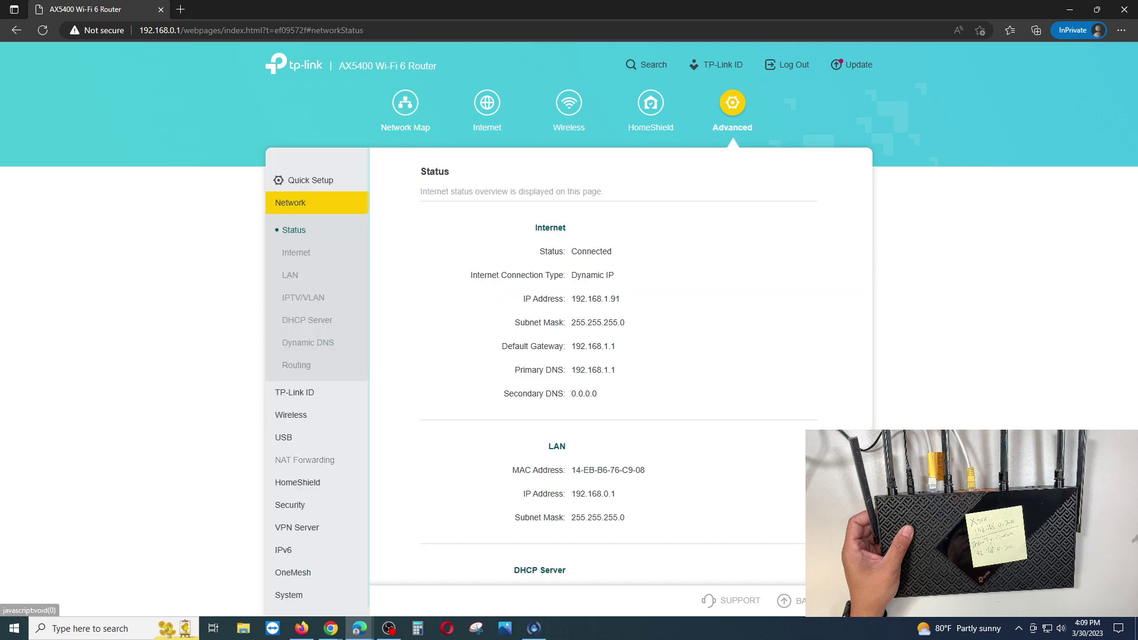
click(305, 460)
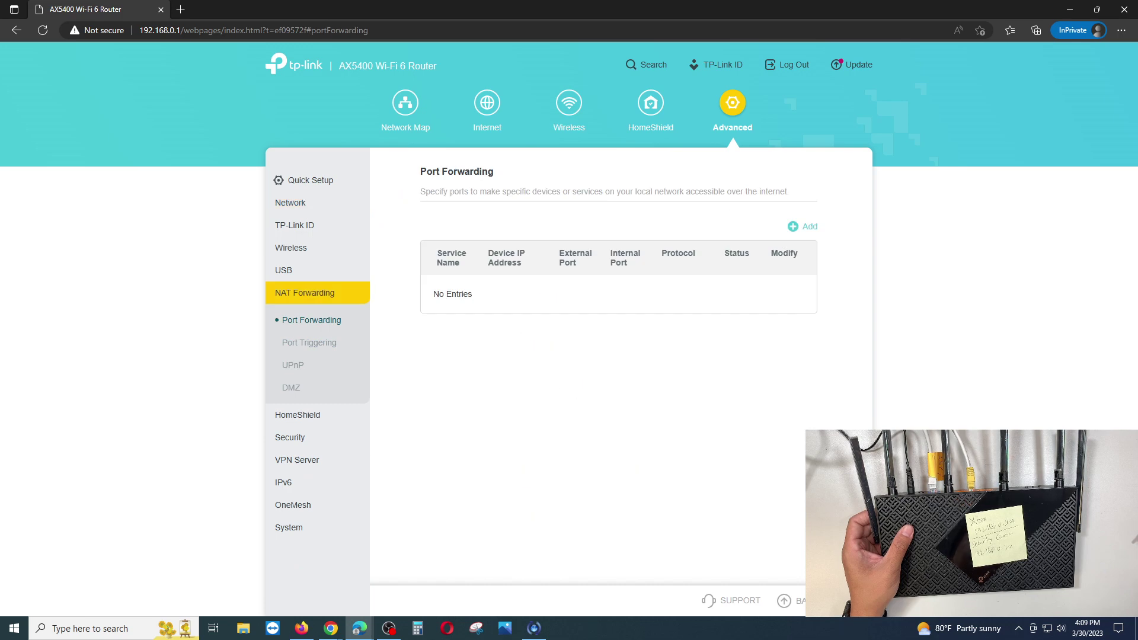
click(803, 227)
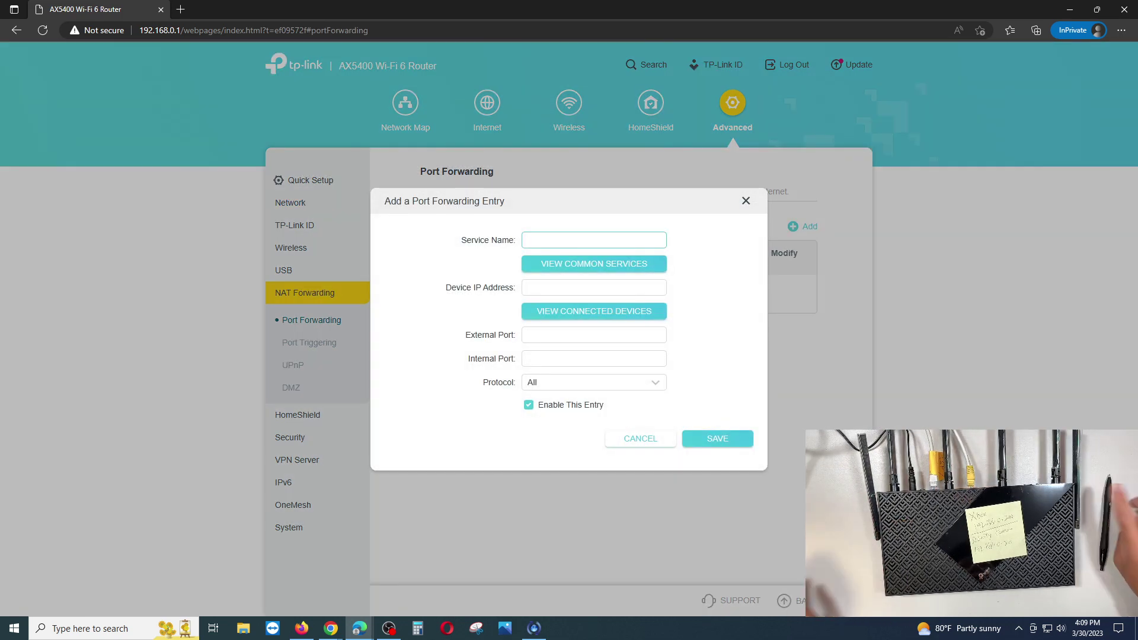
text(XBOX)
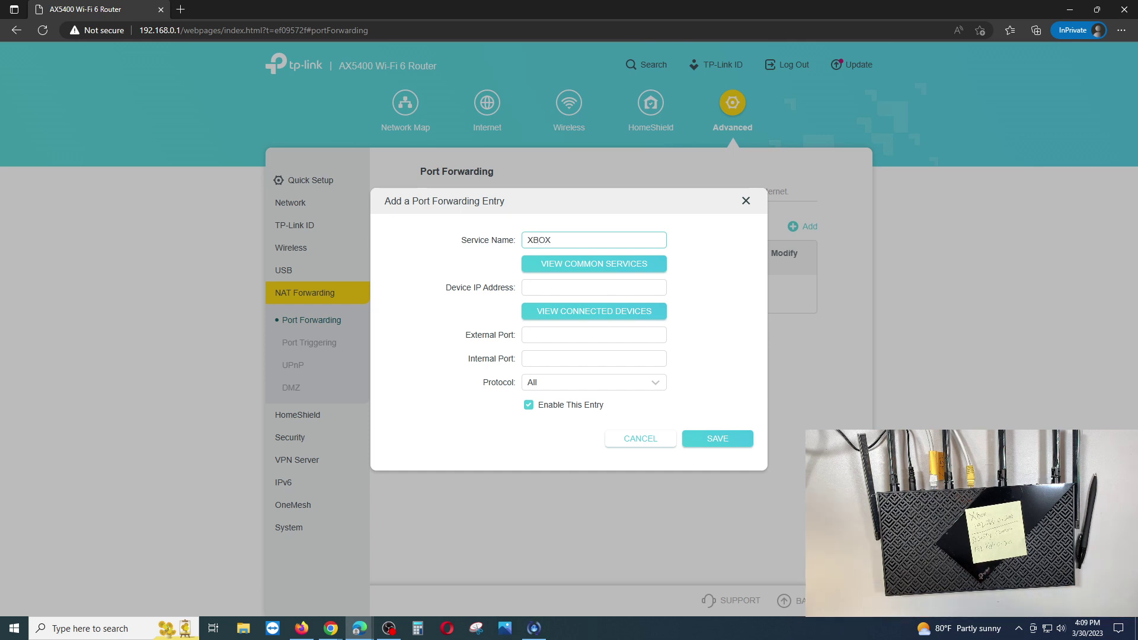
- Set the XBOX entry's device IP address to 192.168.0.200 and both its external and internal ports to 88
drag(444, 287, 516, 288)
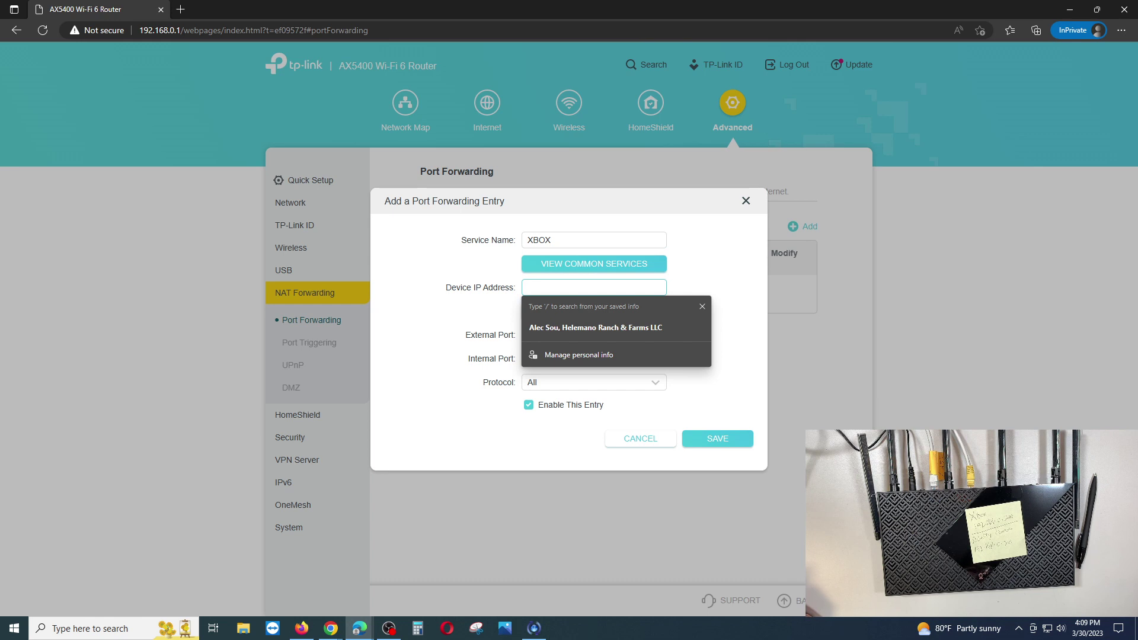
key(Tab)
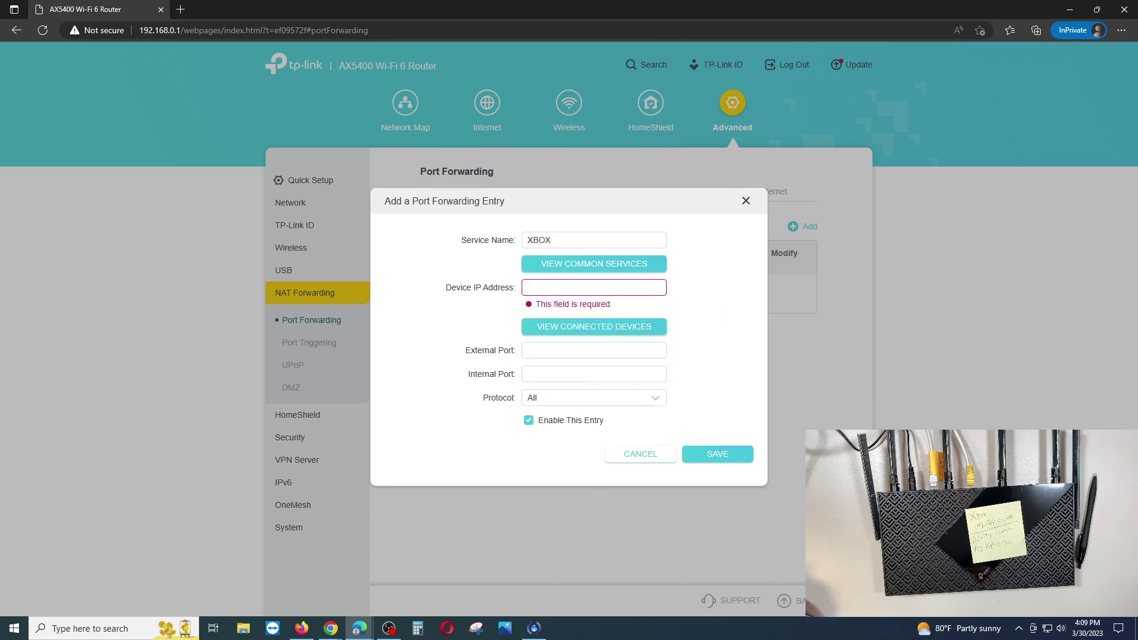
click(593, 287)
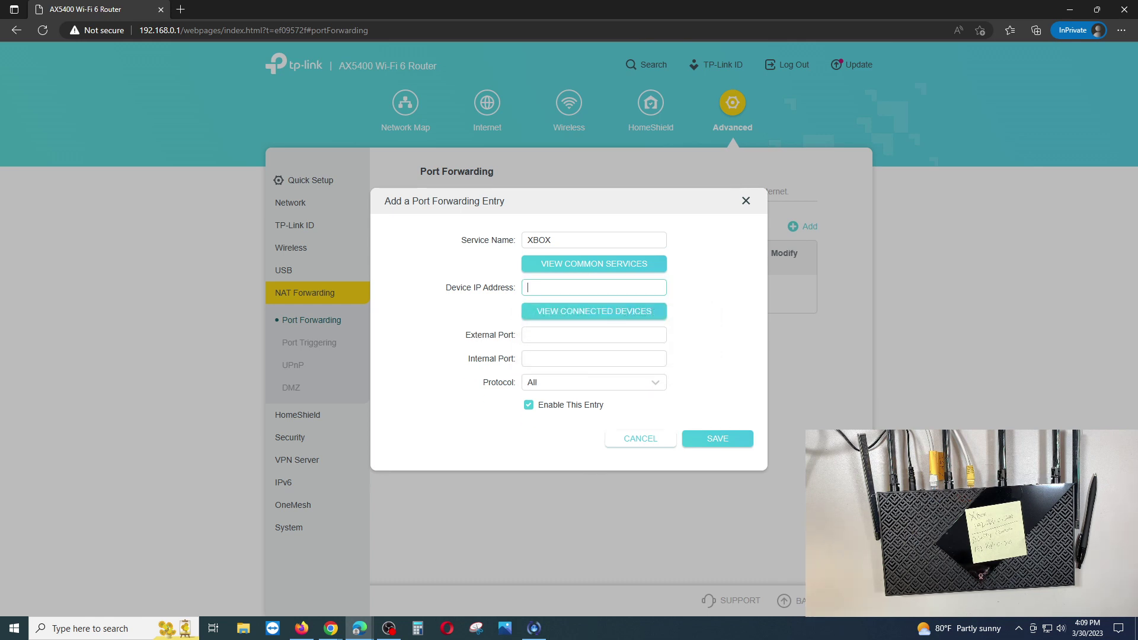
text(19)
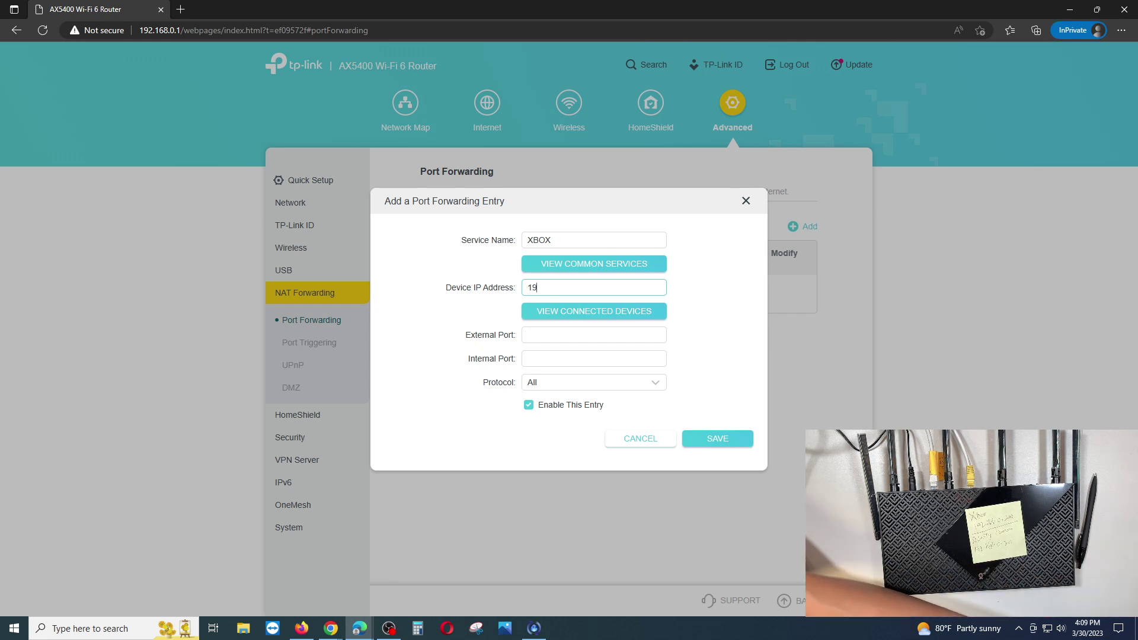
text(2.168.0.200)
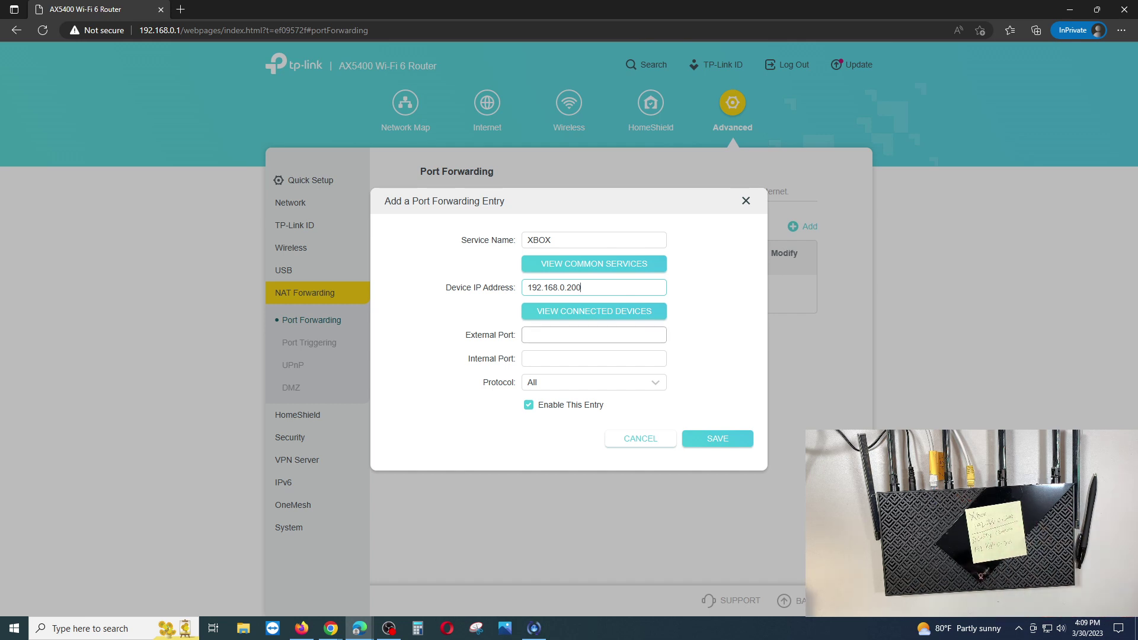
click(594, 335)
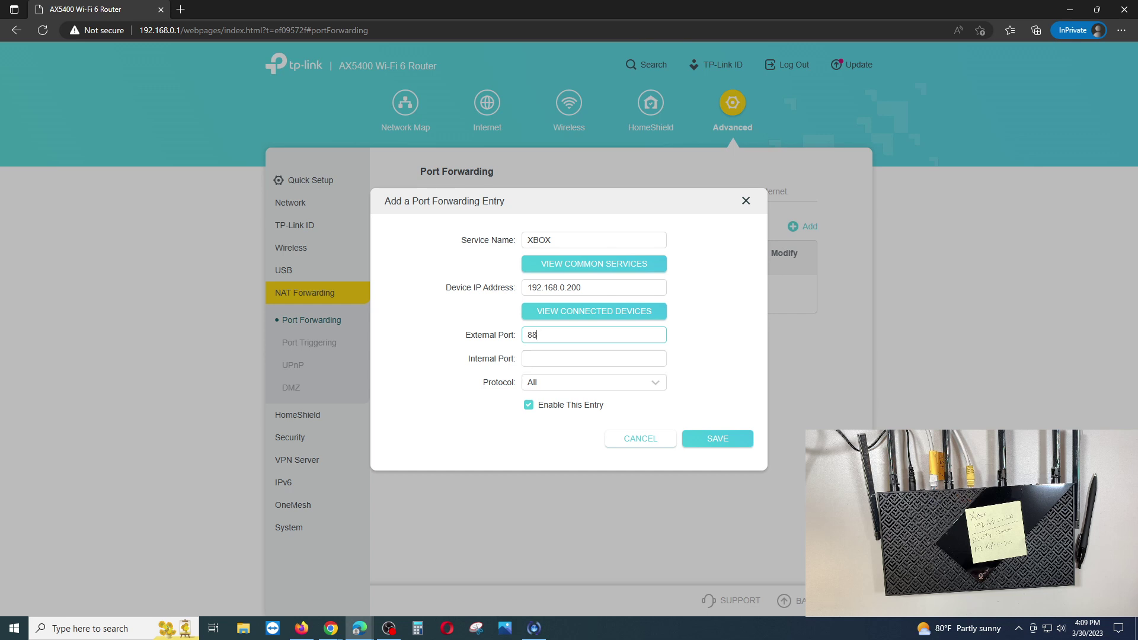
click(594, 359)
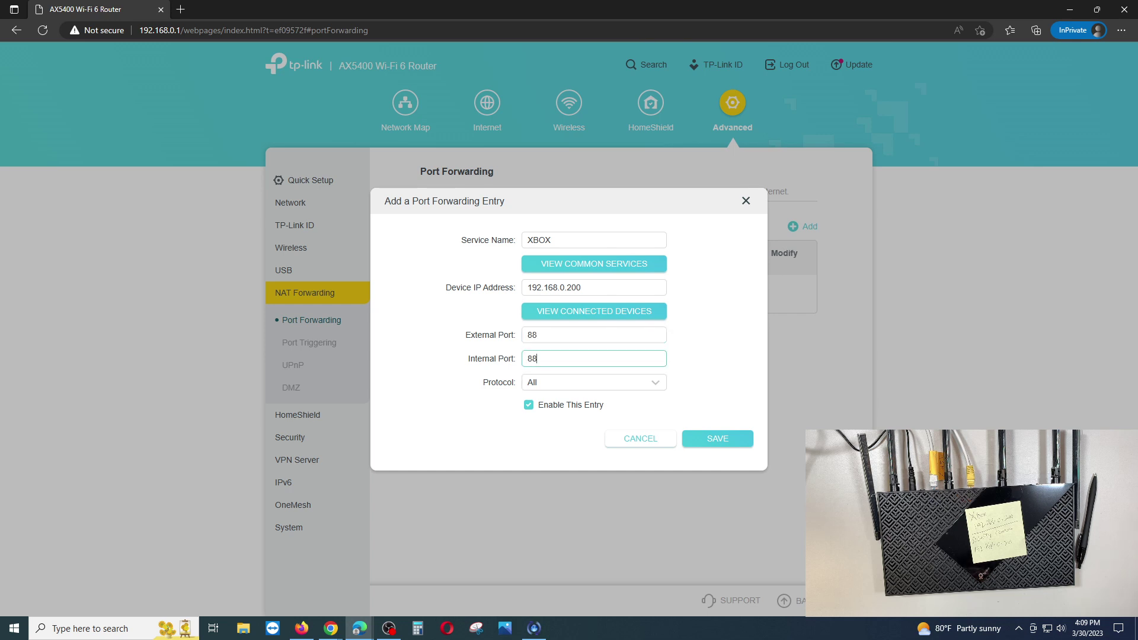
- Try the TCP and UDP protocol options for the XBOX entry and set the protocol back to All
click(594, 382)
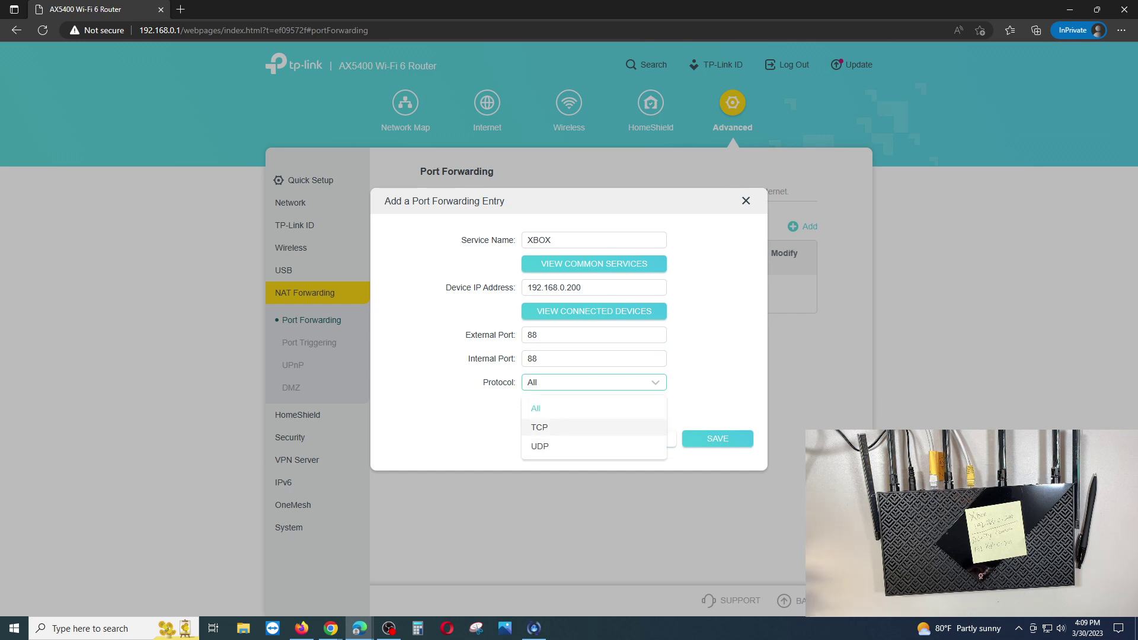
click(539, 427)
click(592, 383)
click(540, 446)
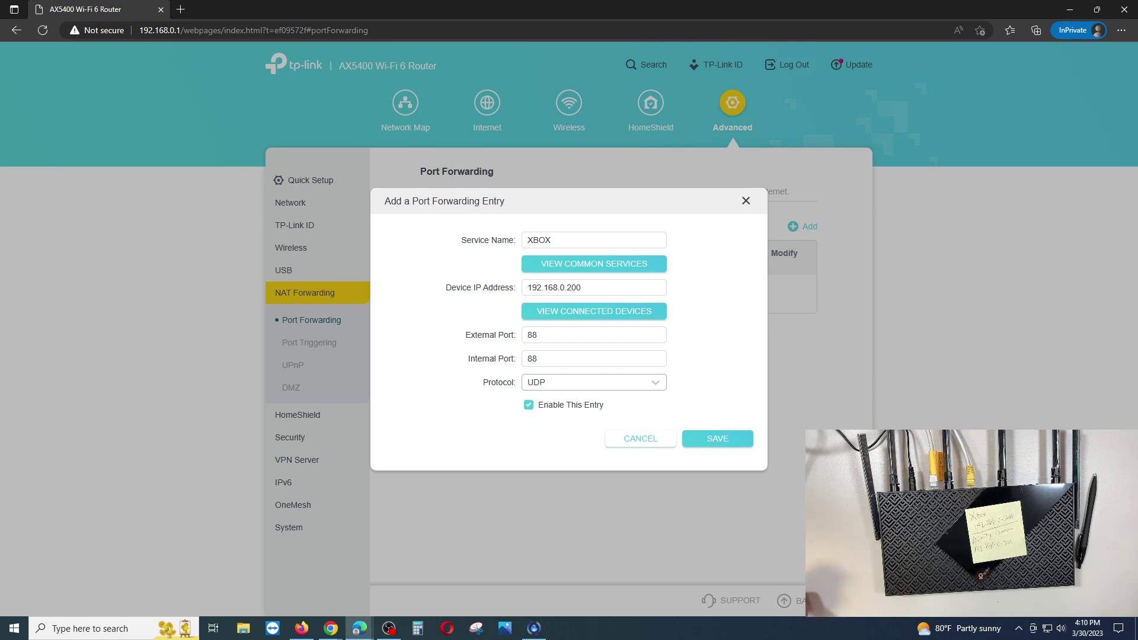
click(593, 382)
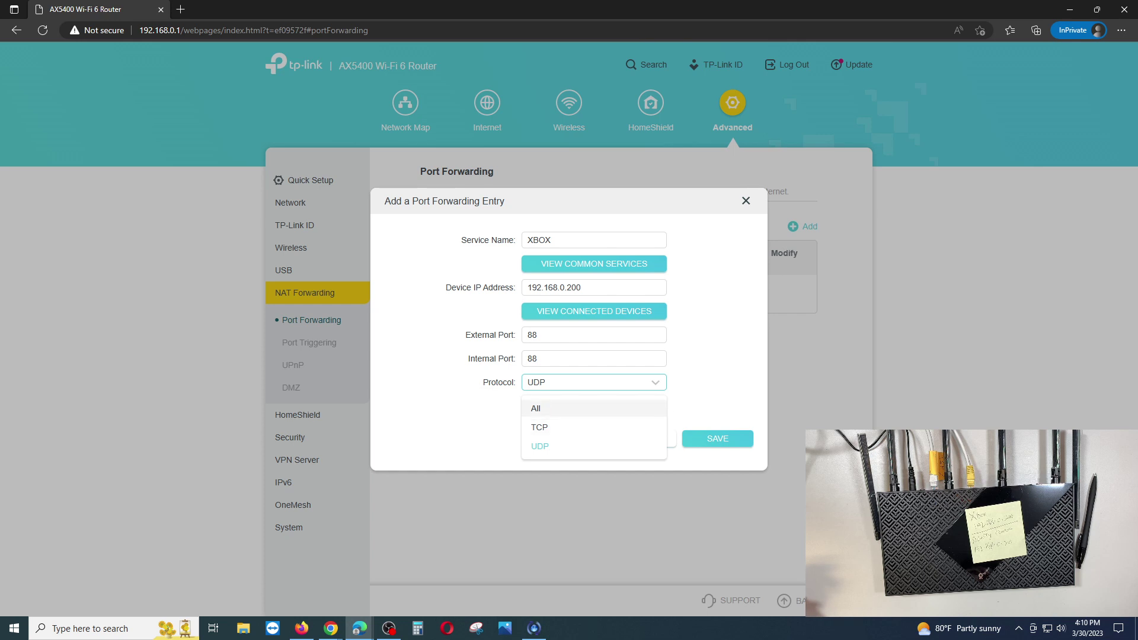
click(535, 408)
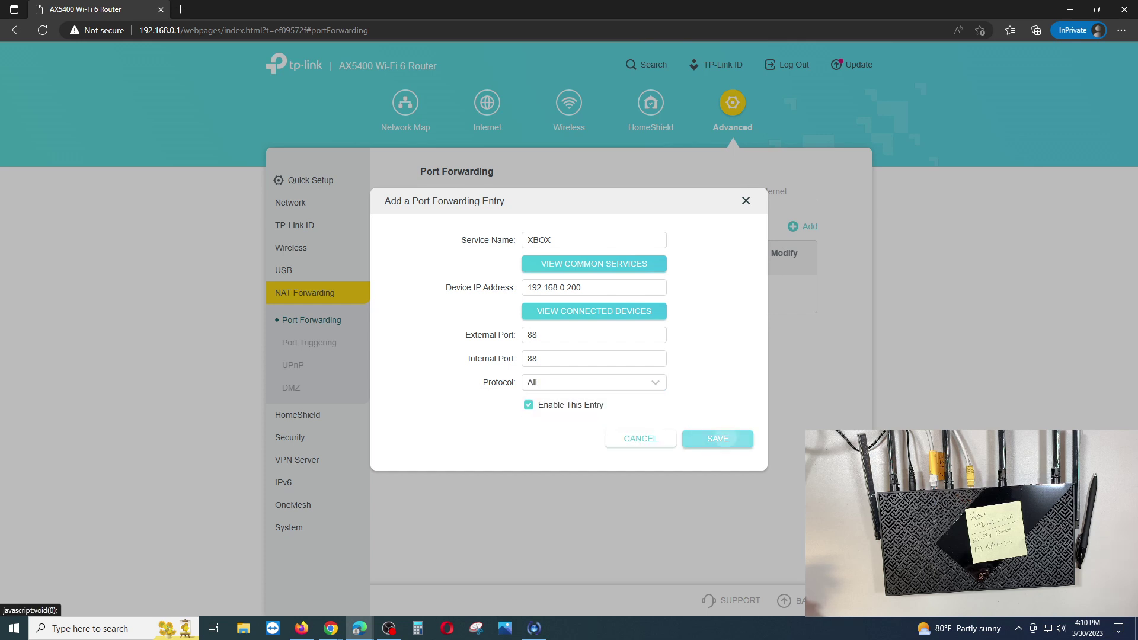
- Save the XBOX port forwarding entry and check its row in the table
click(717, 438)
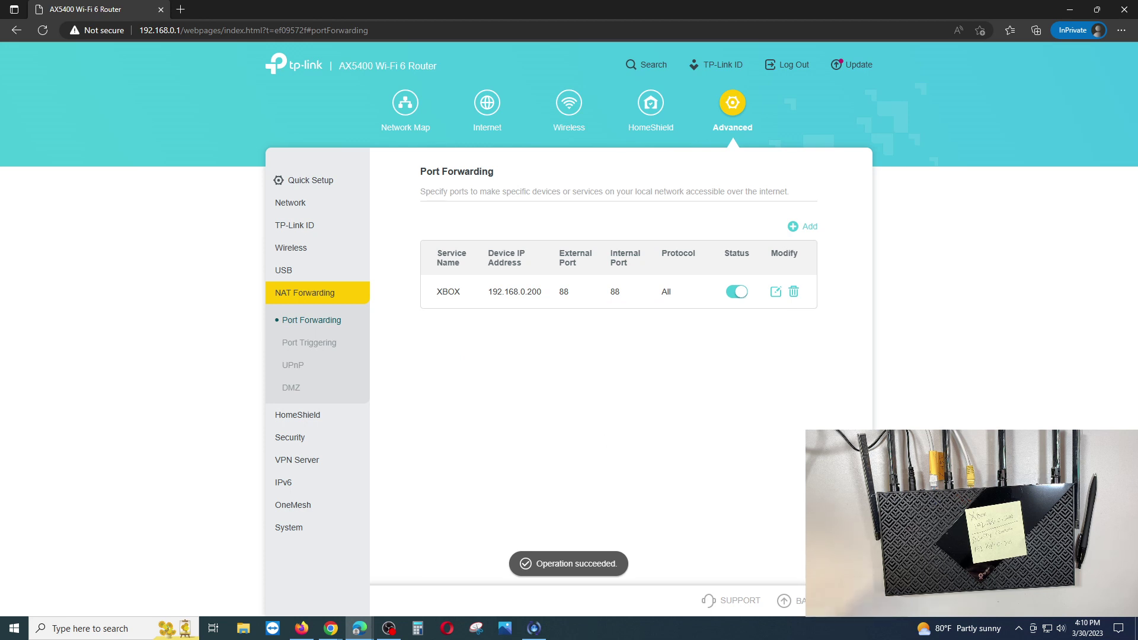
drag(436, 291, 569, 292)
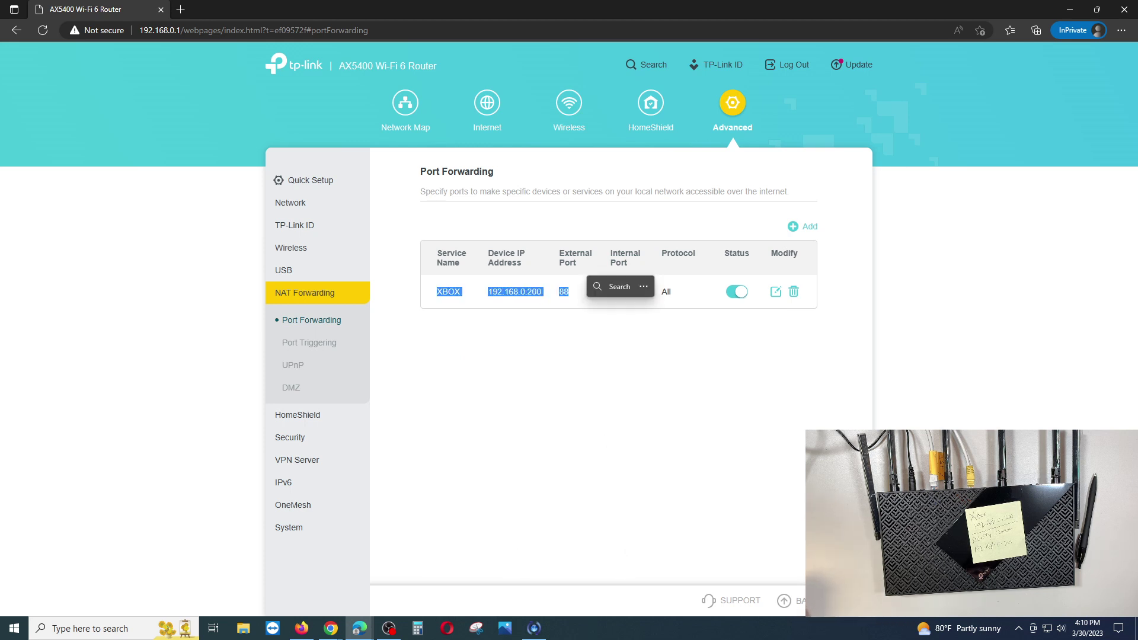
click(604, 332)
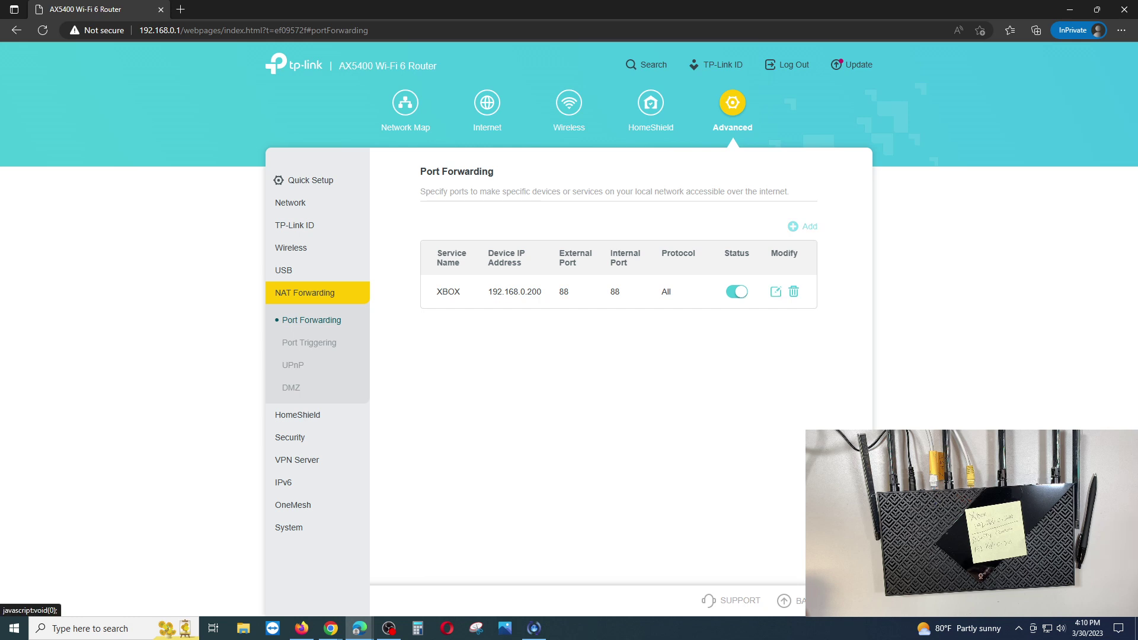
- Start a second port forwarding entry with the service name Remote Desktop
click(804, 226)
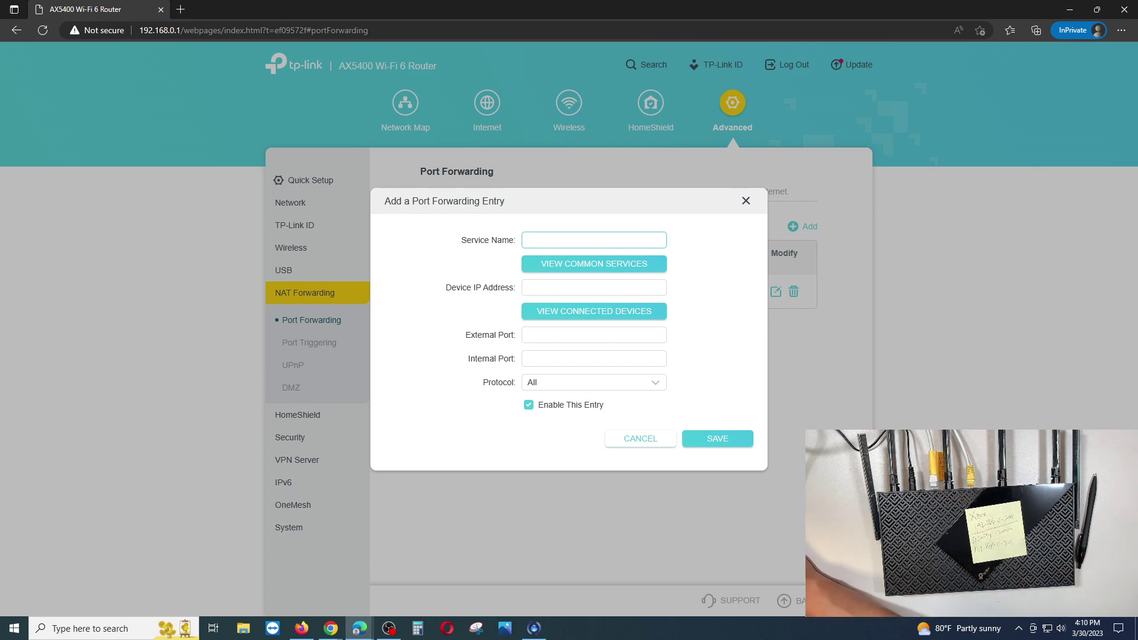
text(Desktop Rem)
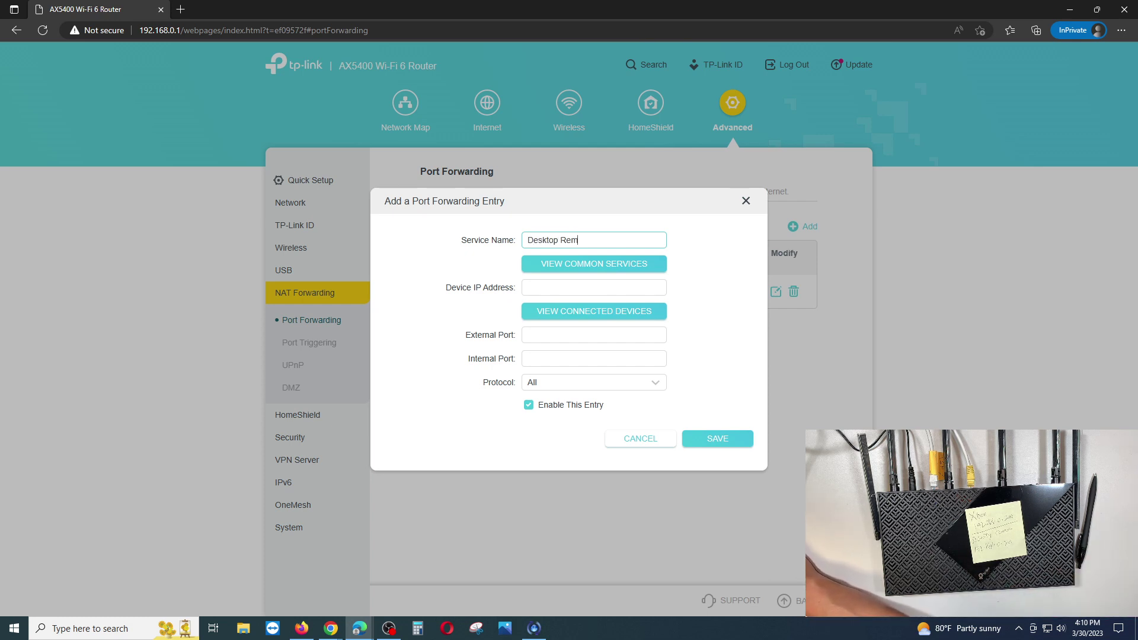
text(ot)
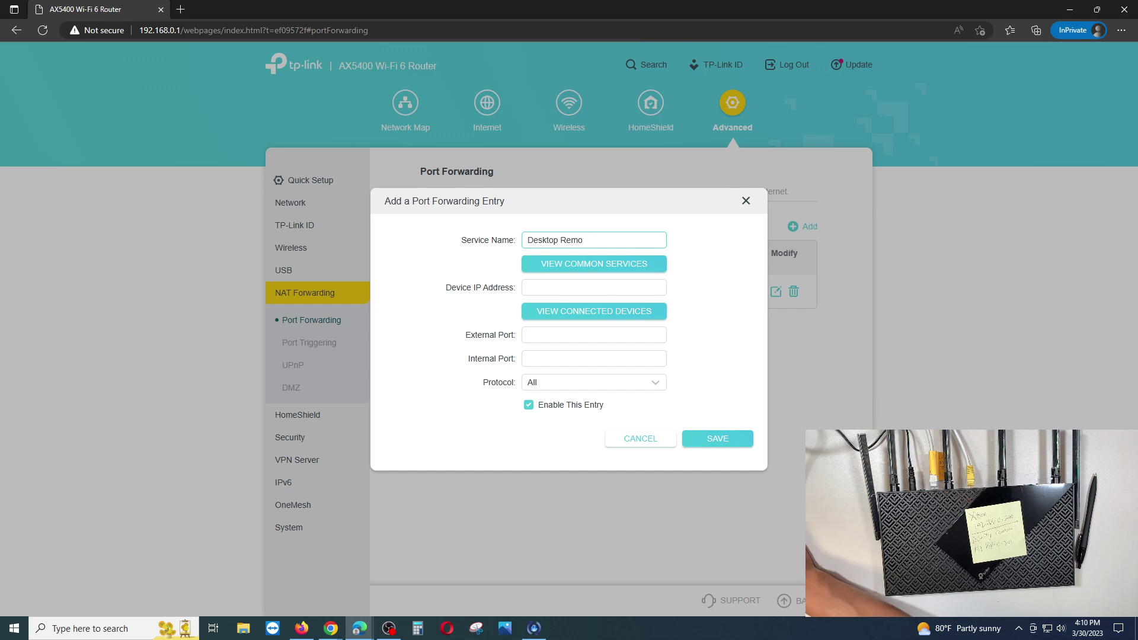
key(BackSpace)
key(BackSpace)
key(BackSpace)
key(BackSpace)
key(BackSpace)
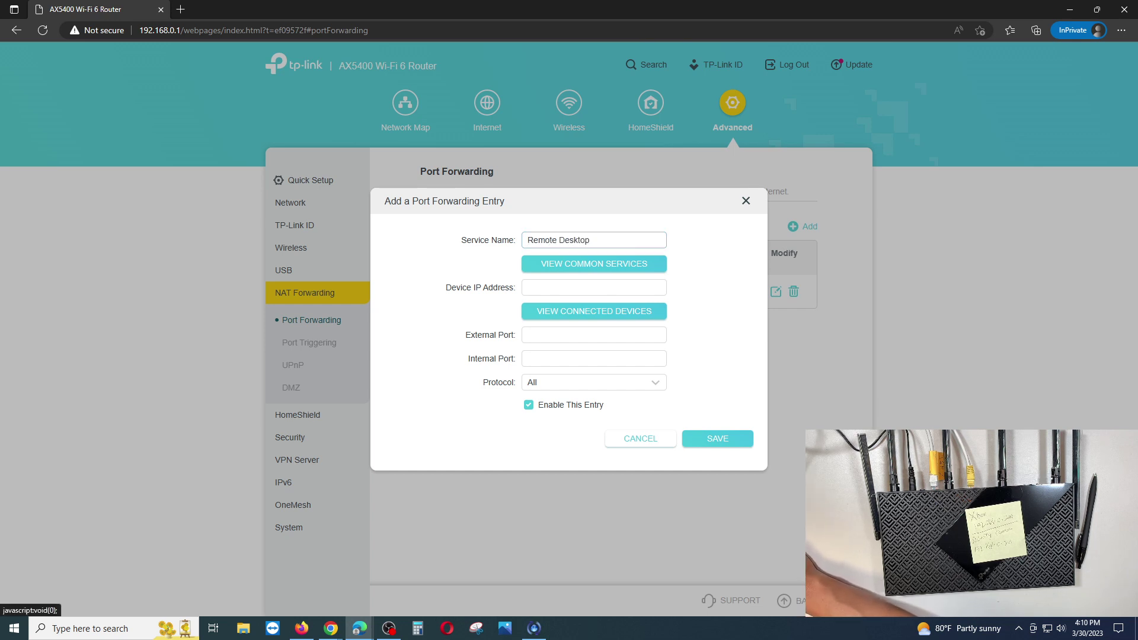
- Give the Remote Desktop entry device IP address 192.168.0.199 and external and internal port 3389, and save it
key(Tab)
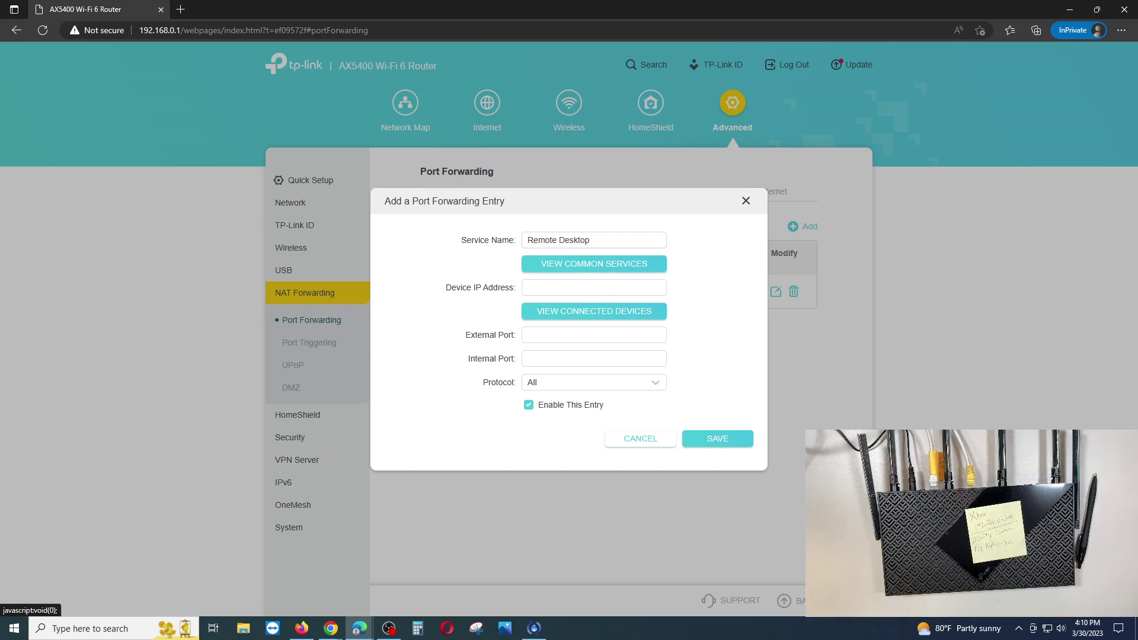
text(1)
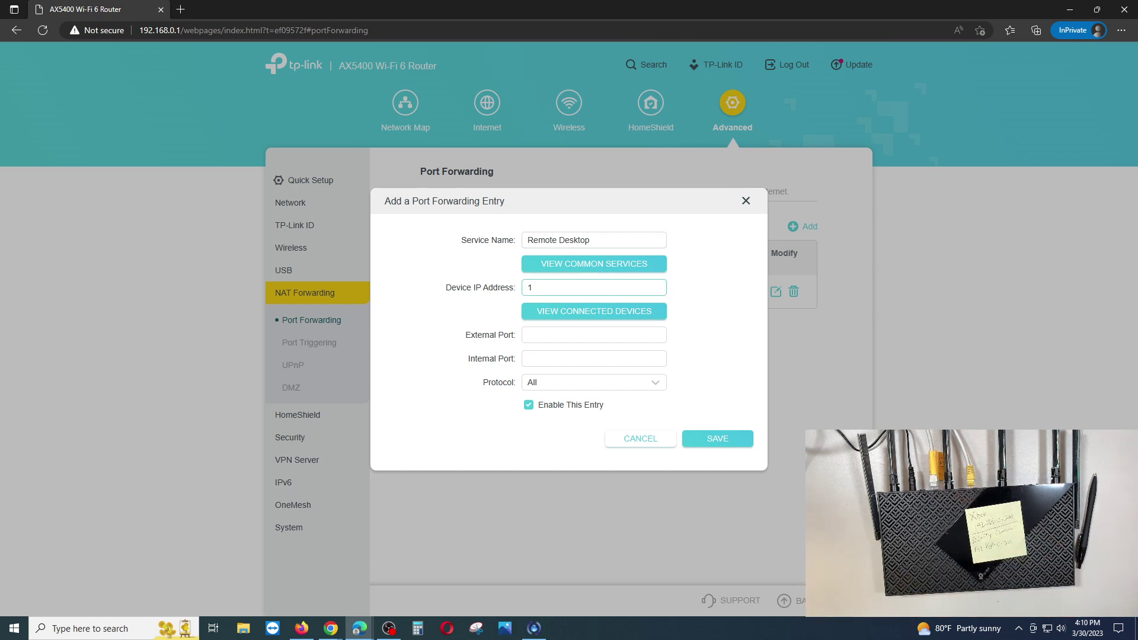
text(92.)
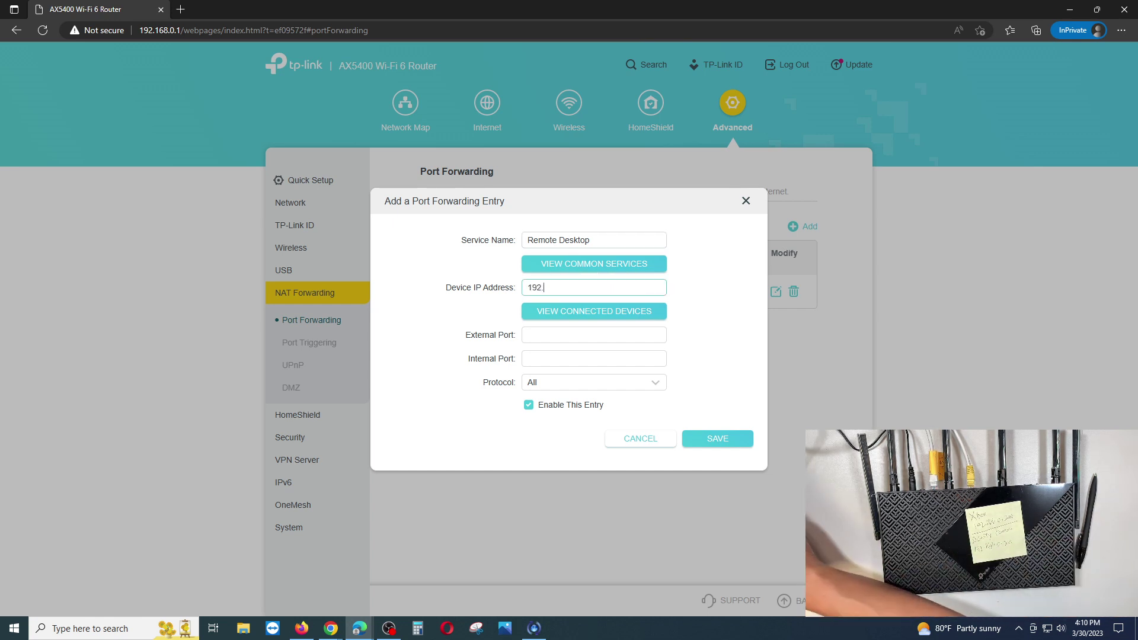
text(168.0.199)
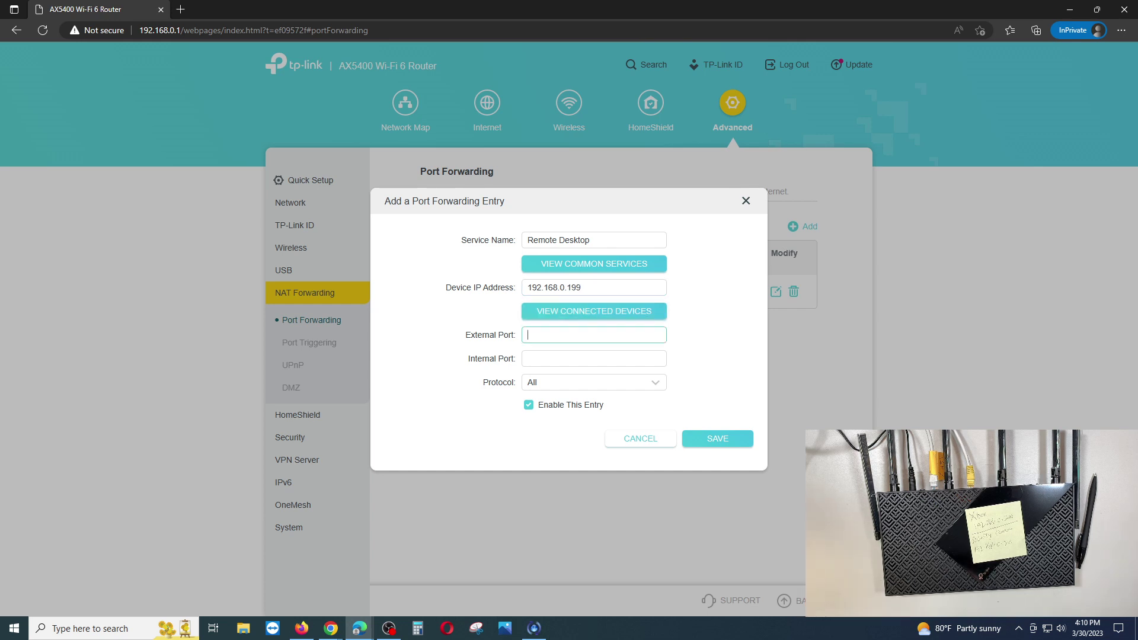
text(3389)
key(Tab)
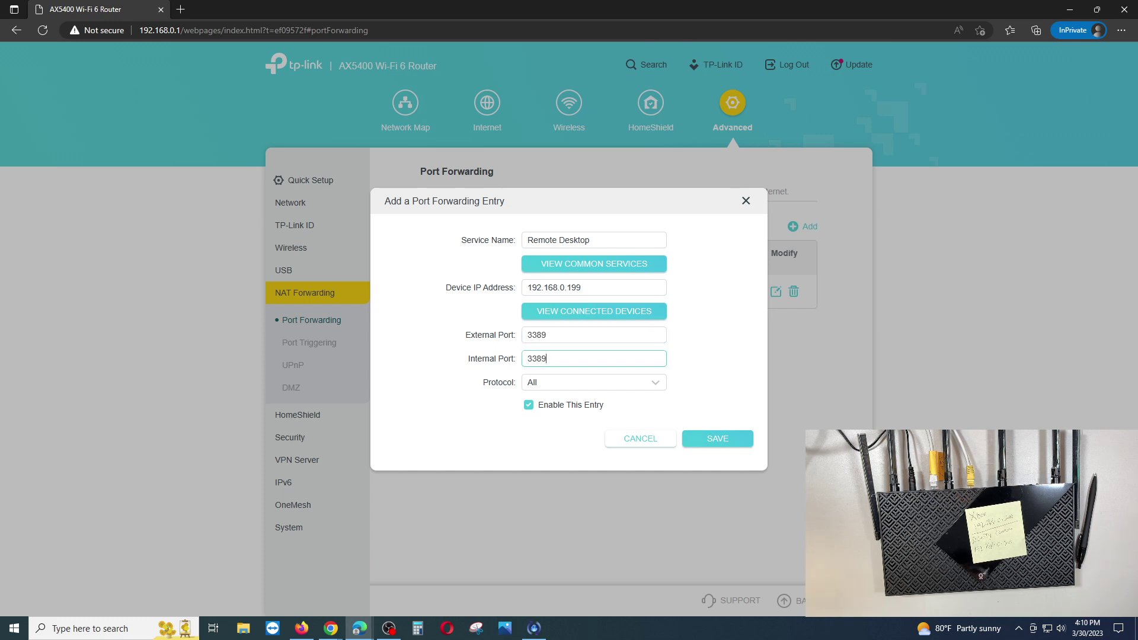
click(718, 438)
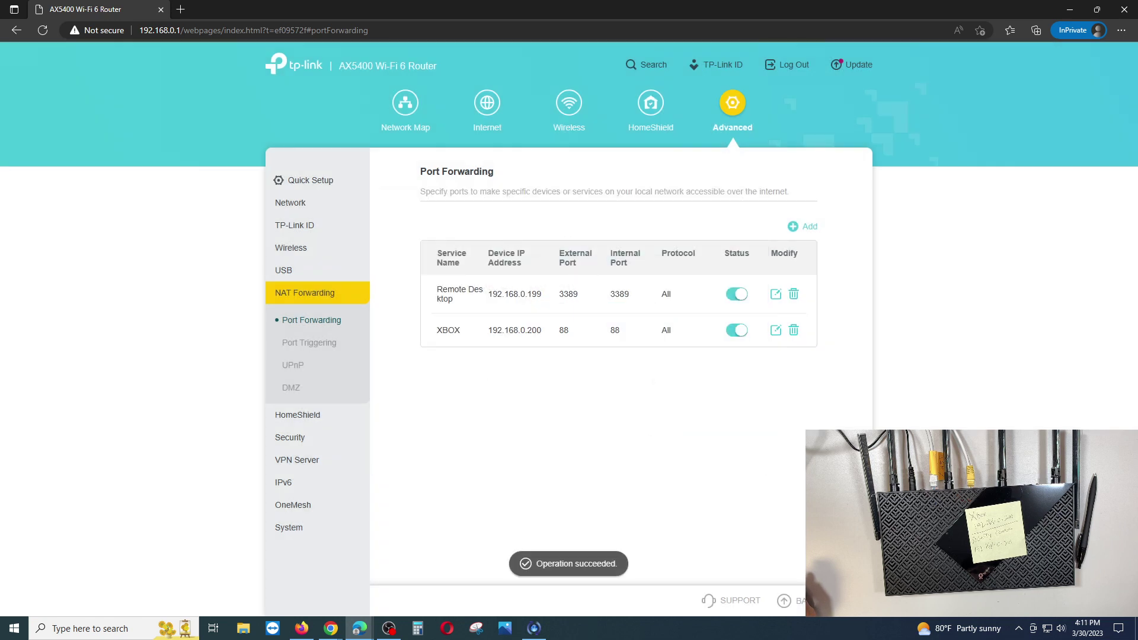
- Review the IP address, ports and protocol in the Remote Desktop row and the XBOX row of the port forwarding table
mouse_move(532, 294)
mouse_down()
mouse_move(487, 294)
mouse_move(516, 294)
mouse_up()
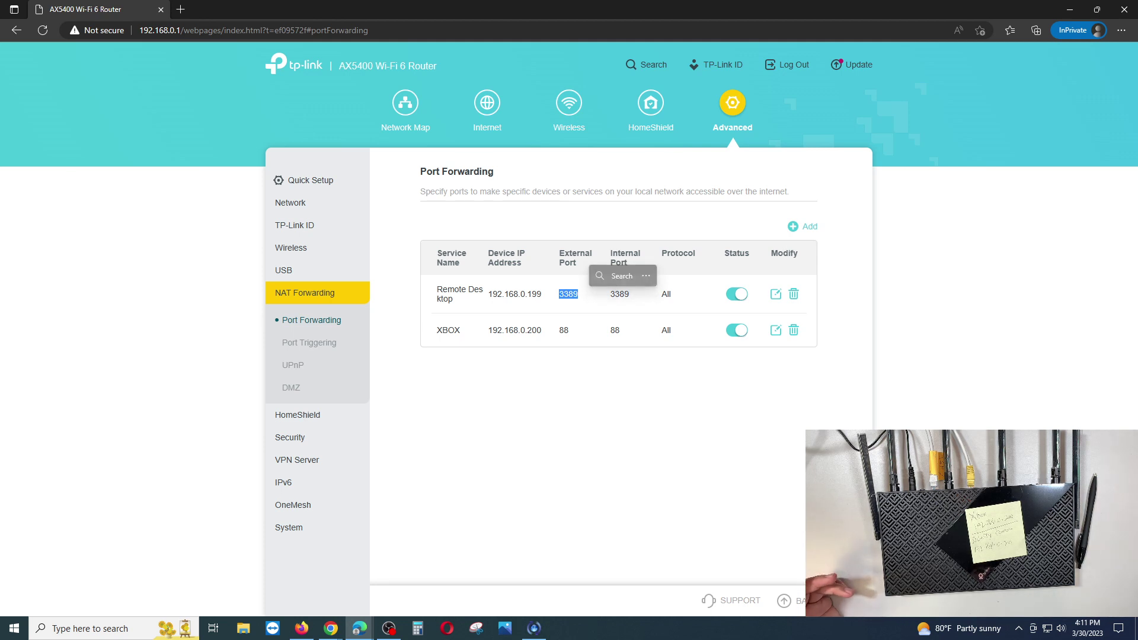
click(600, 297)
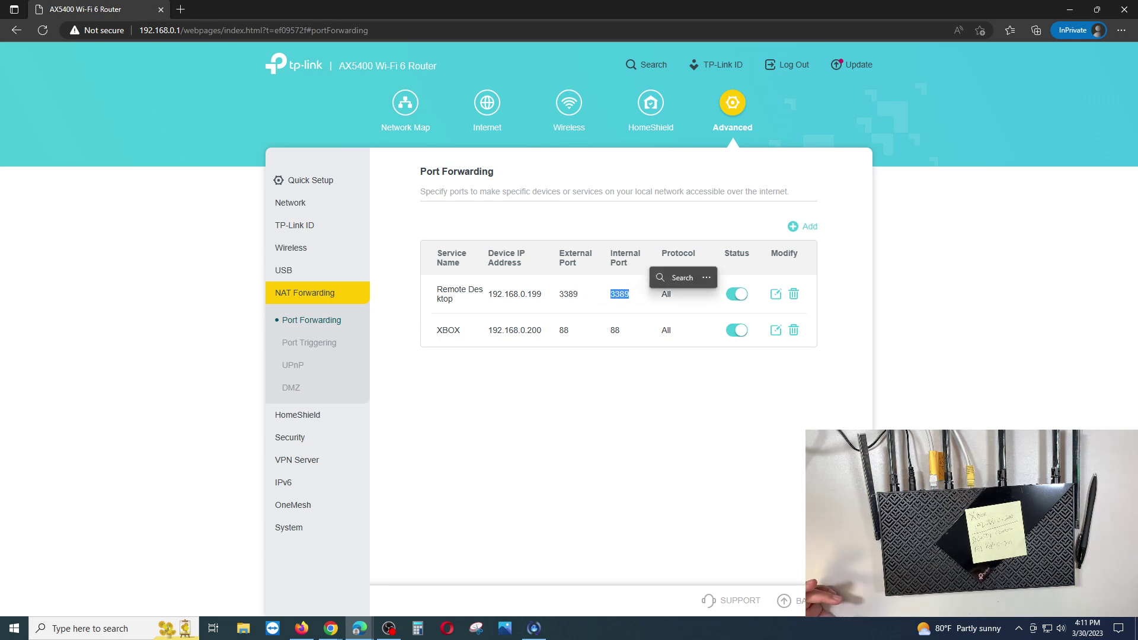
click(643, 299)
double_click(667, 295)
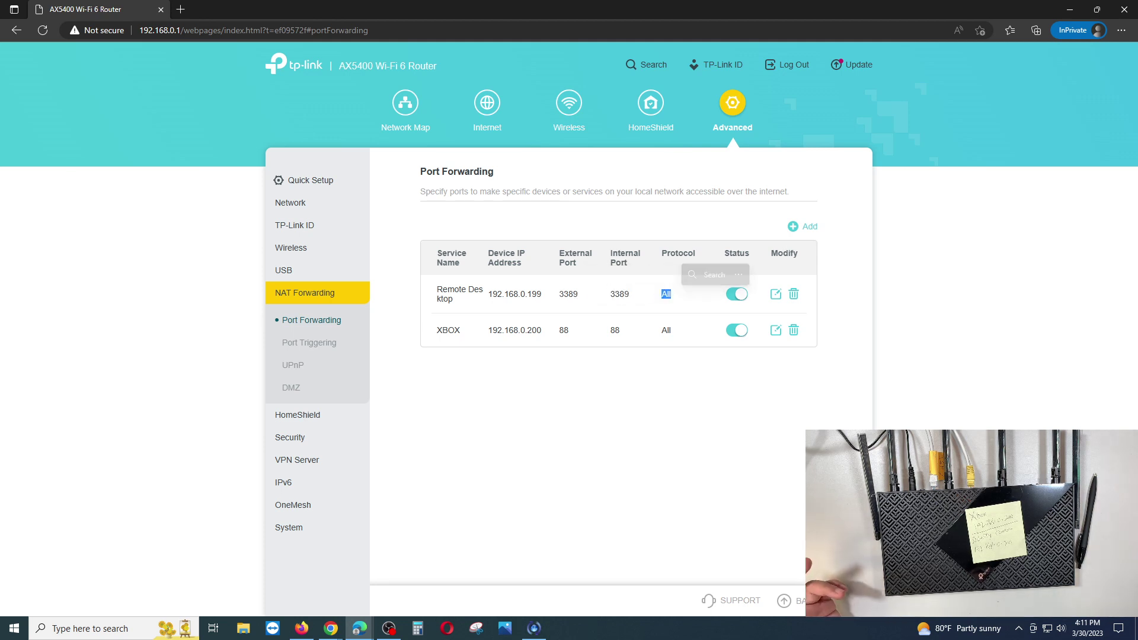
click(688, 299)
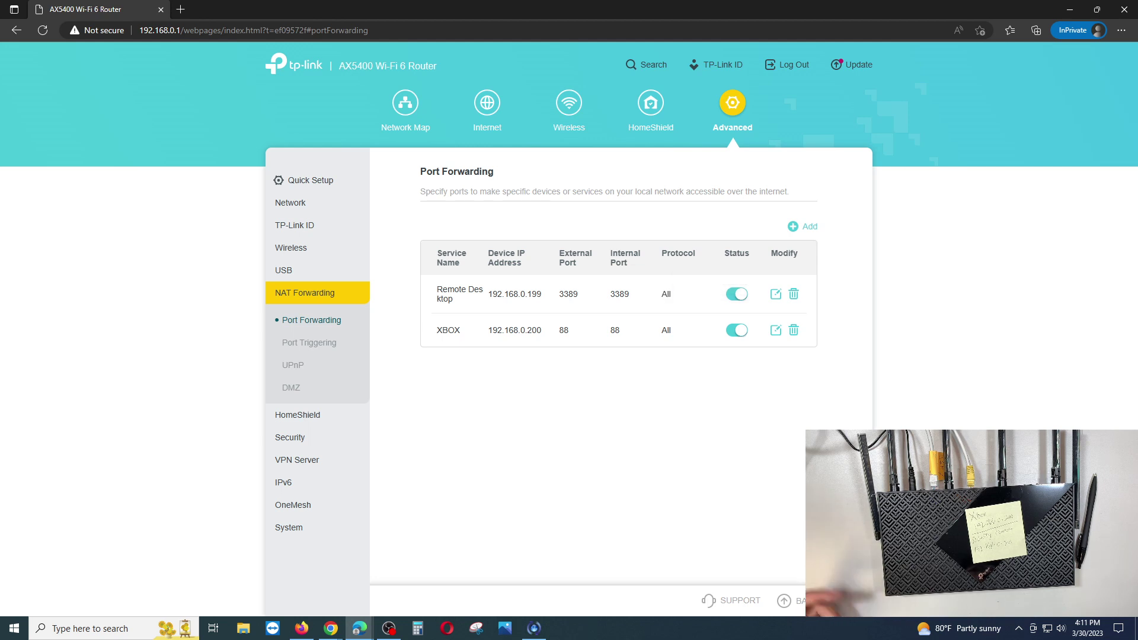
double_click(667, 295)
click(687, 299)
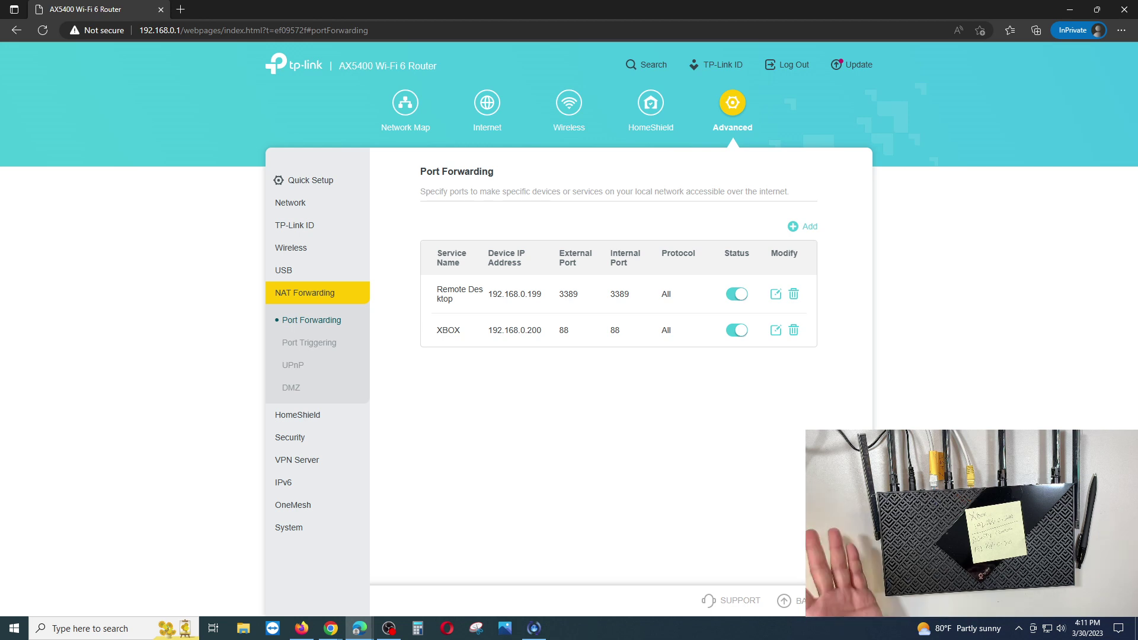
drag(461, 330, 436, 330)
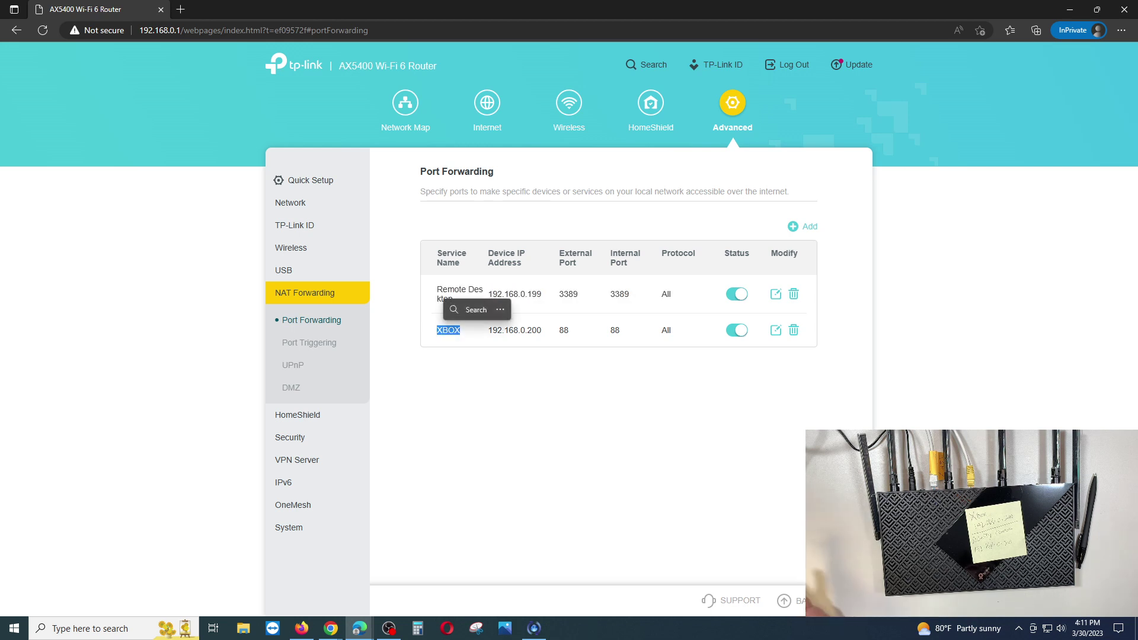
click(502, 396)
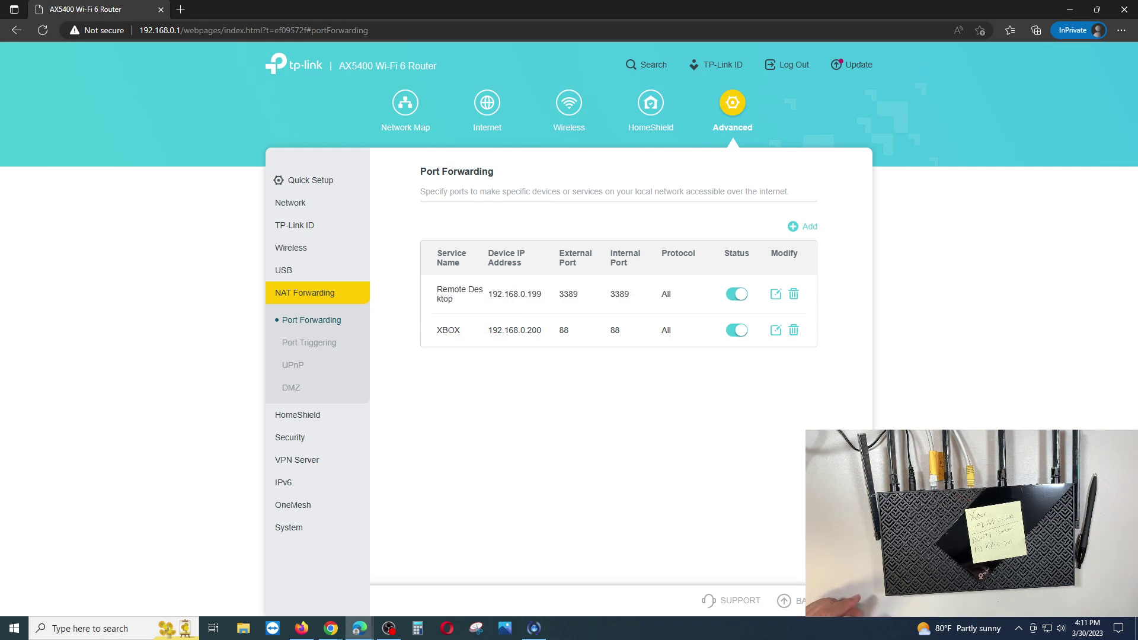
- Search the web for "xbox port forwarding record" in a new browser tab
key(ctrl+t)
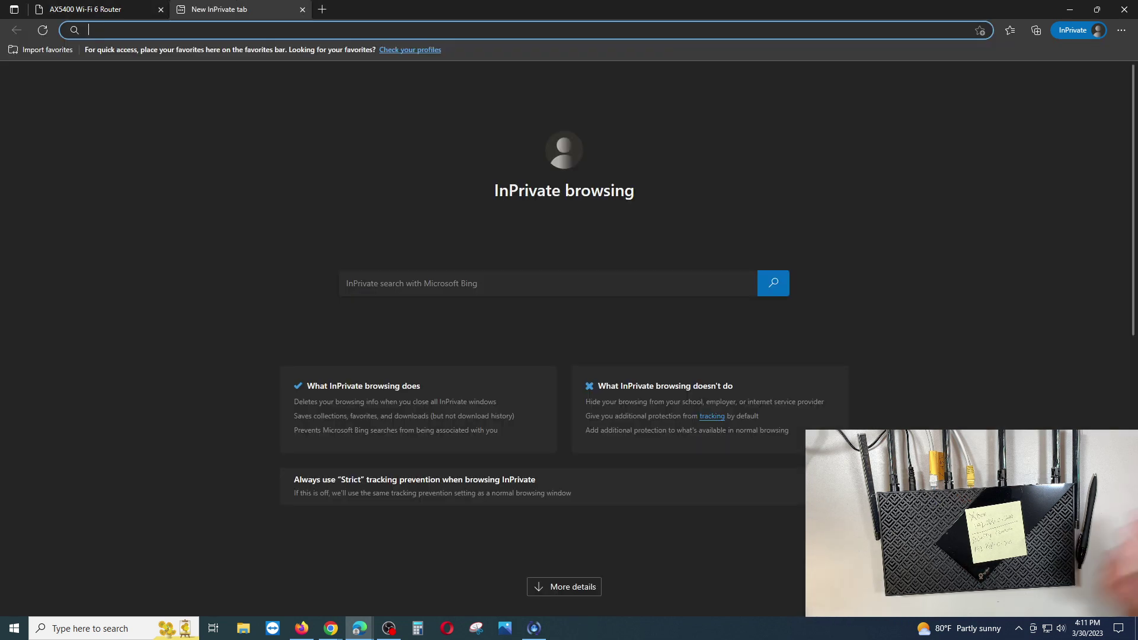
text(xbox port)
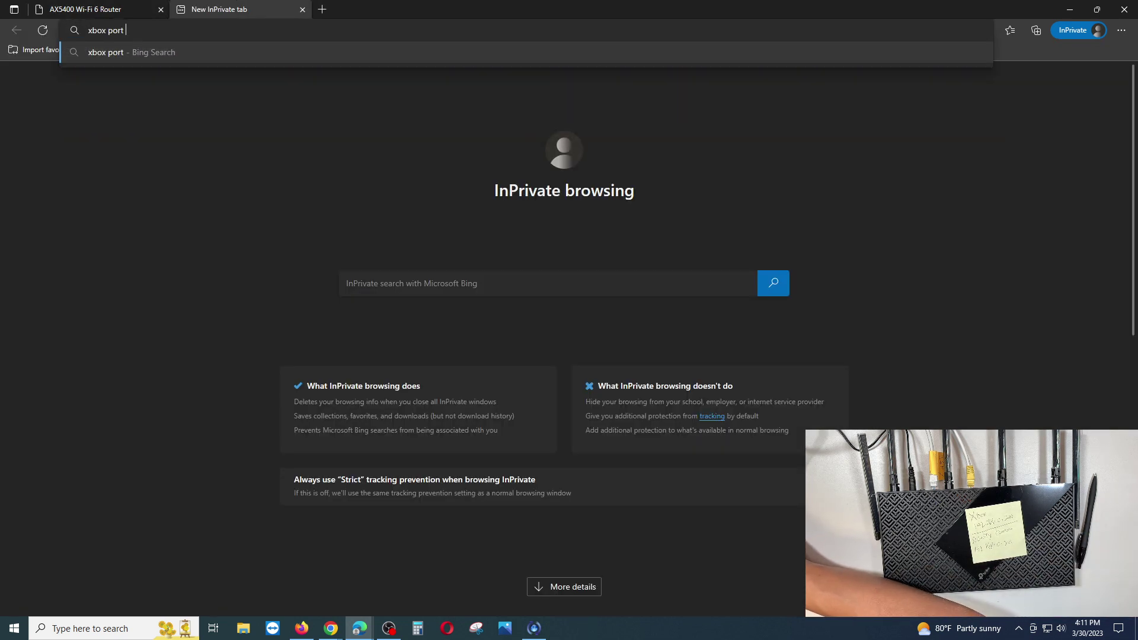
text( forwarding )
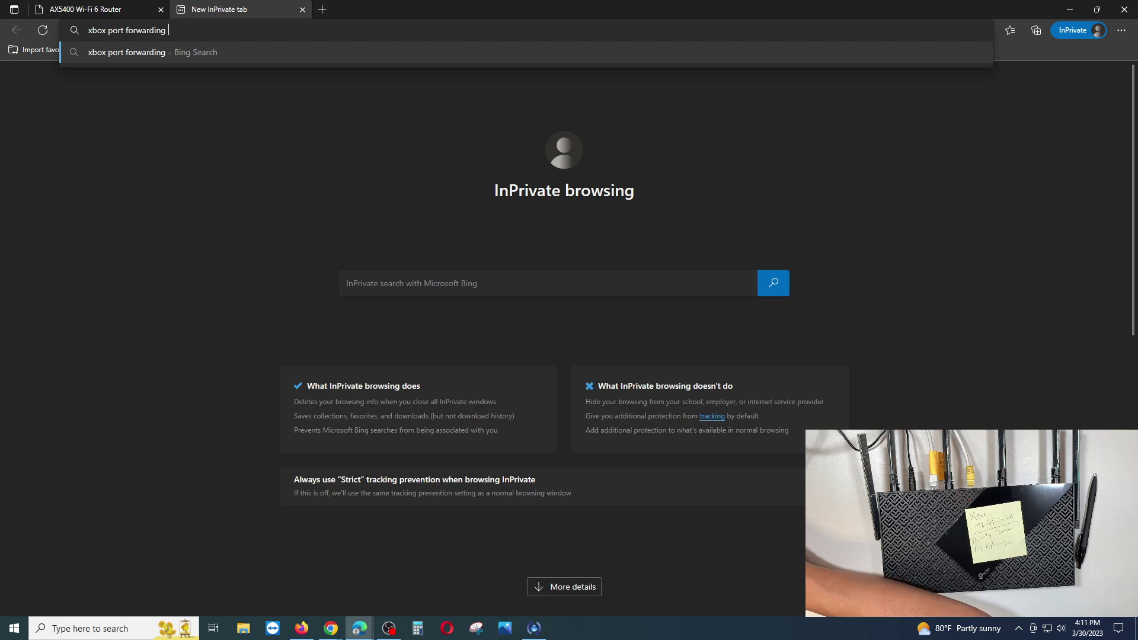
text(record)
key(Return)
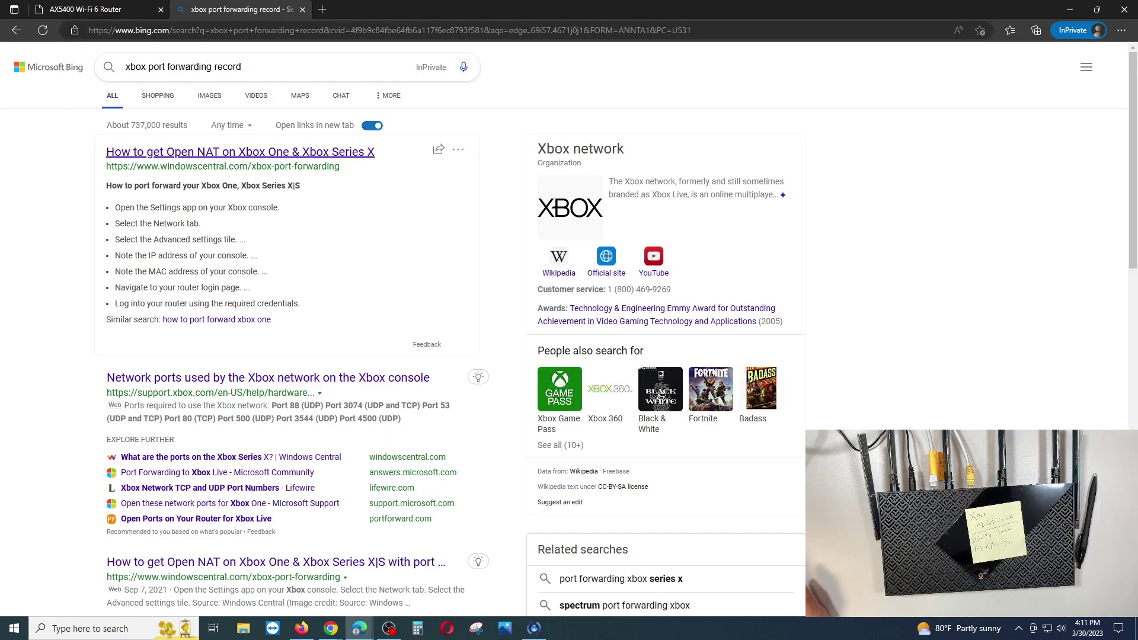
- Open the Xbox support article on network ports and examine the first port required to use the Xbox network
click(268, 377)
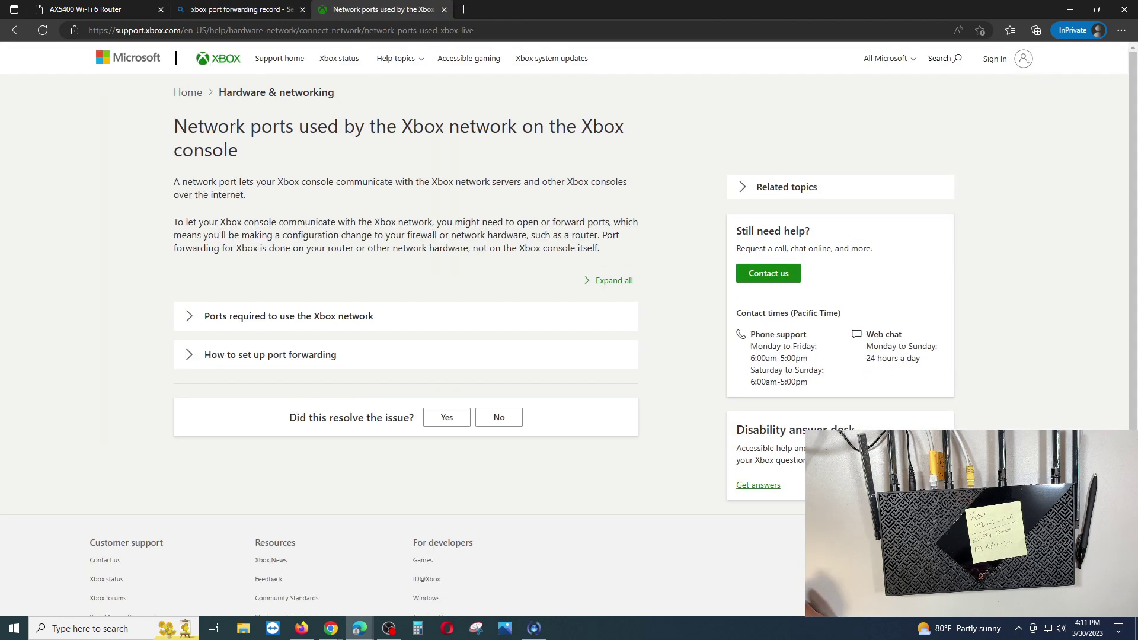
click(289, 316)
scroll(289, 316, down, 2)
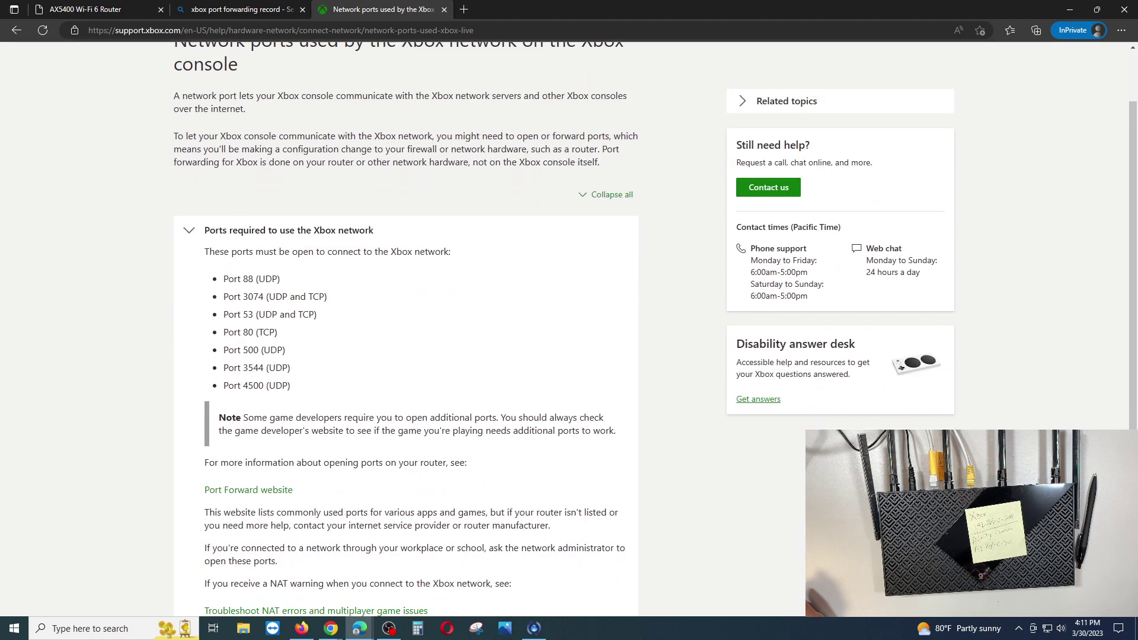
drag(224, 278, 285, 280)
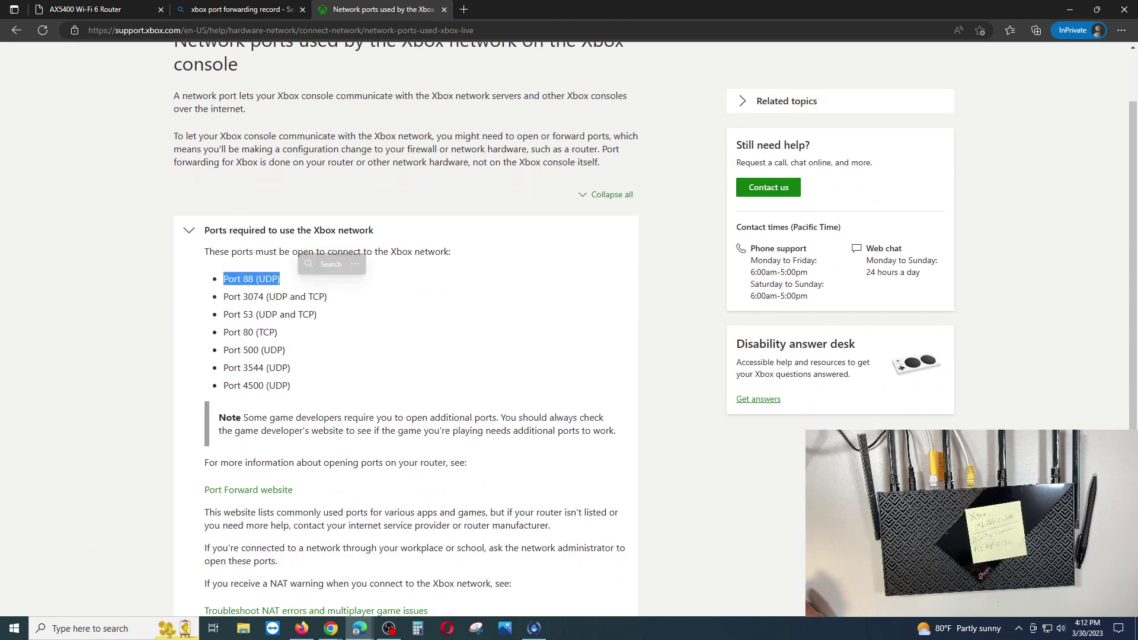
- Return to the router page, change the XBOX port forwarding entry's protocol to UDP and save it
click(98, 9)
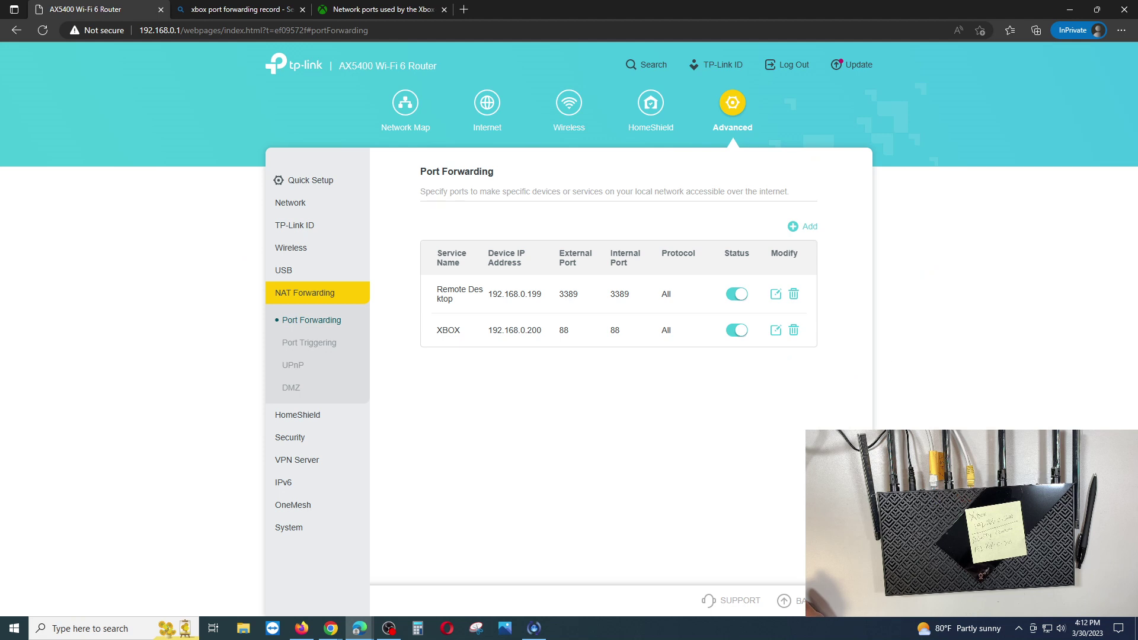
click(776, 331)
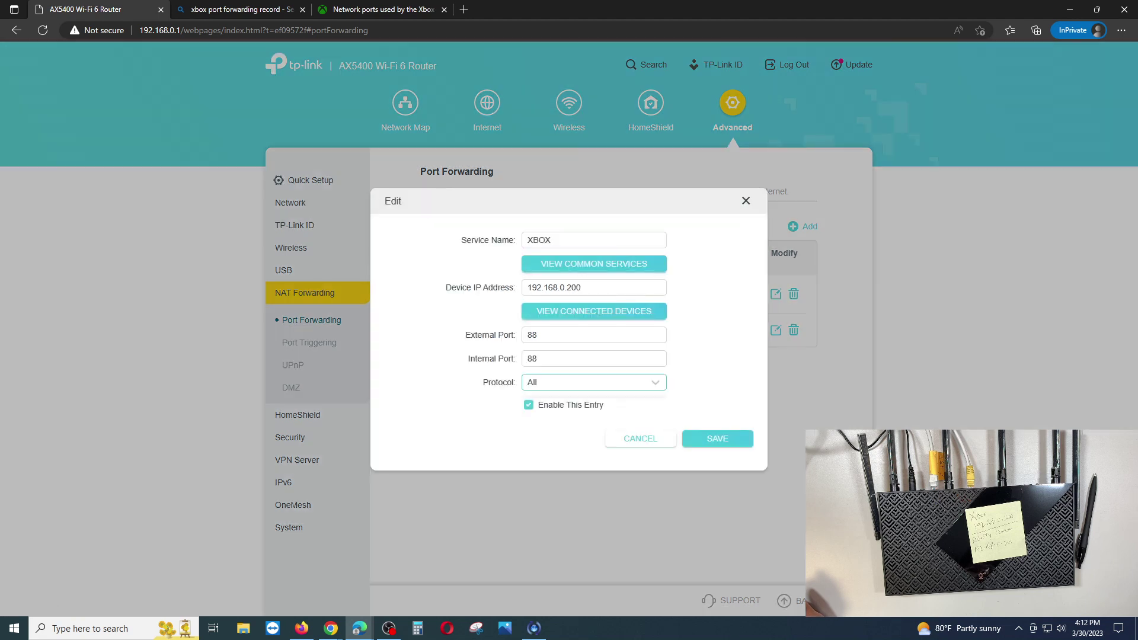
click(592, 382)
click(593, 447)
click(717, 439)
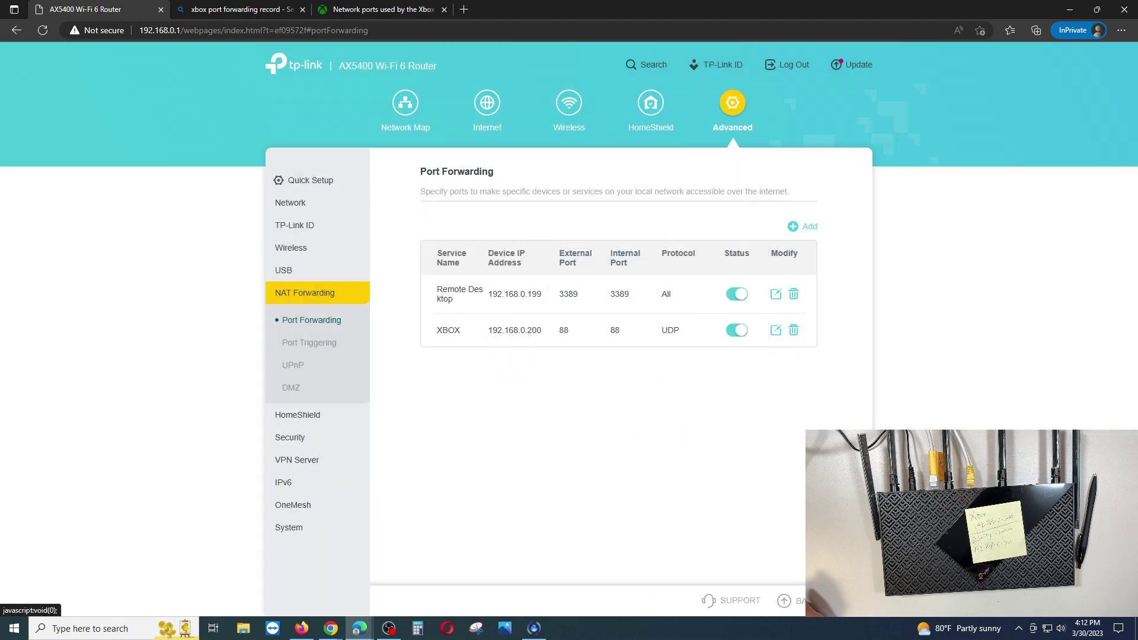
- Look up the second required port in the Xbox article and start a router port forwarding entry named "xbox 3074"
click(379, 9)
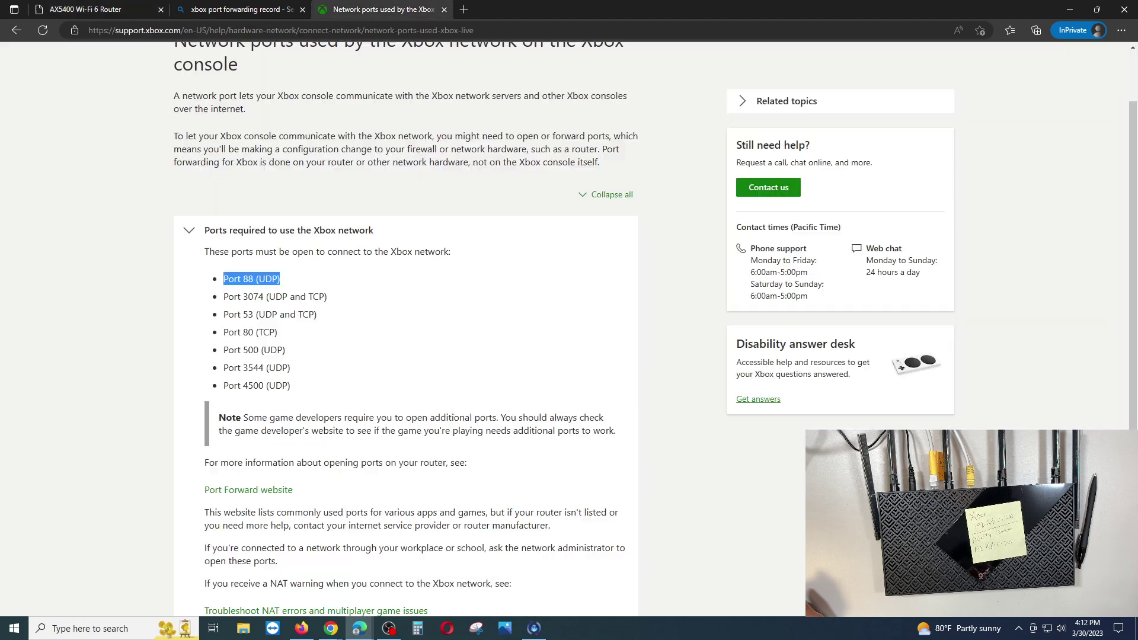
drag(223, 296, 234, 296)
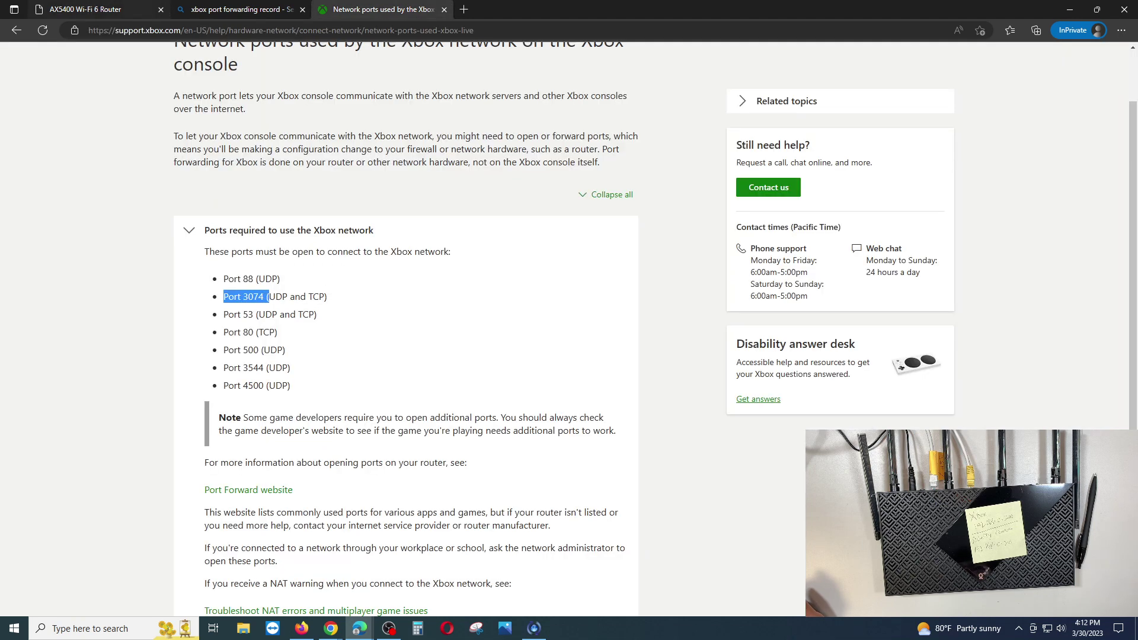
click(95, 9)
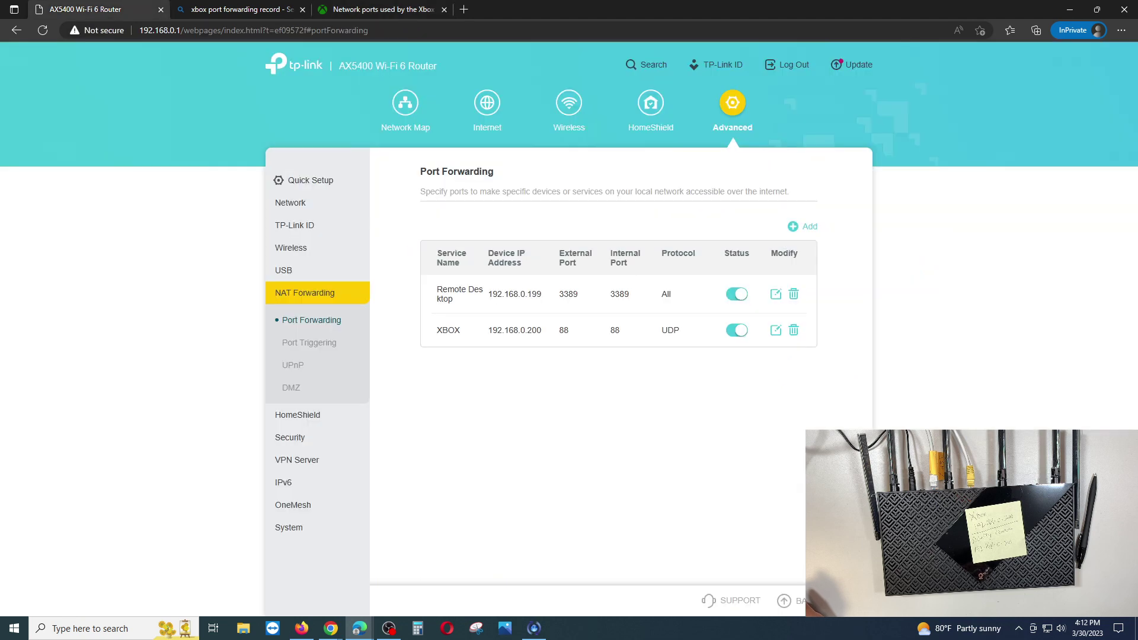
click(803, 227)
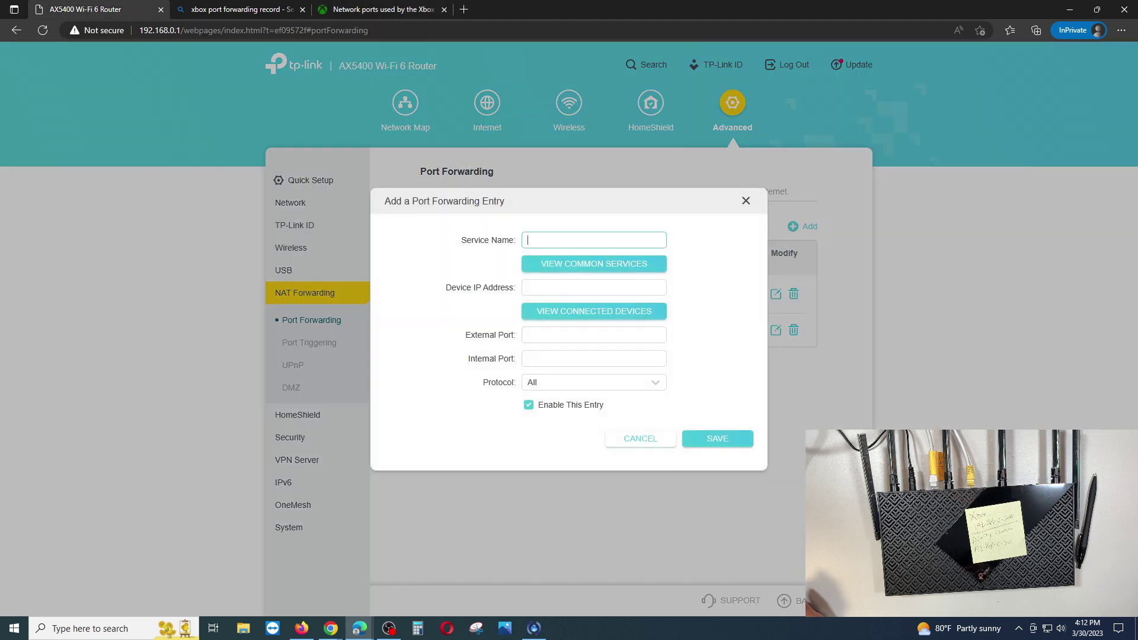
text(xbox )
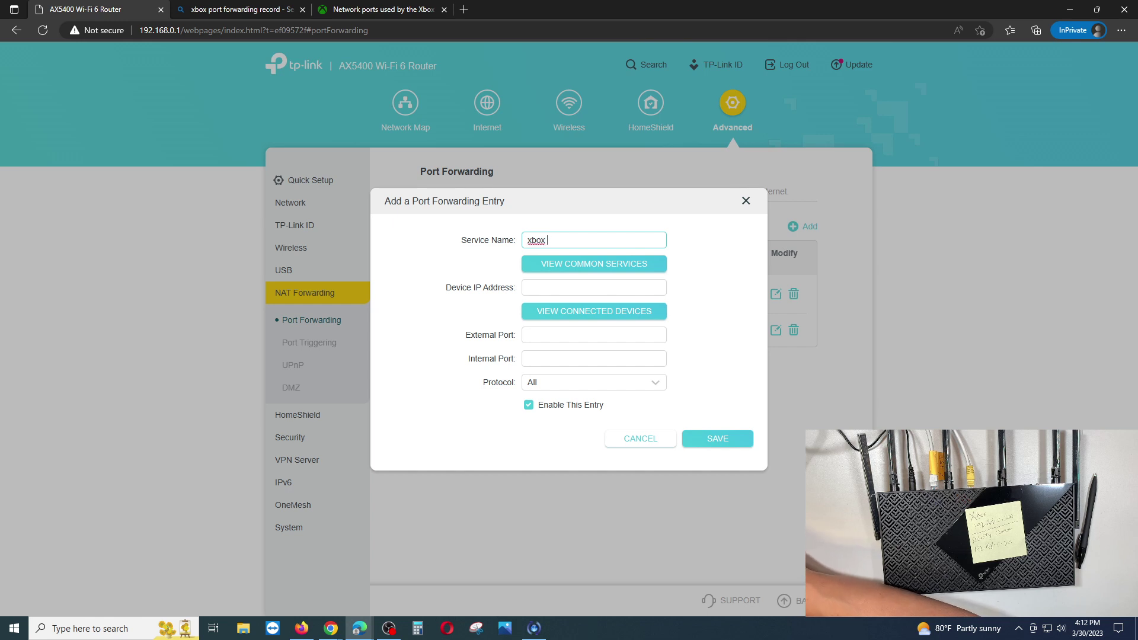
text(3074)
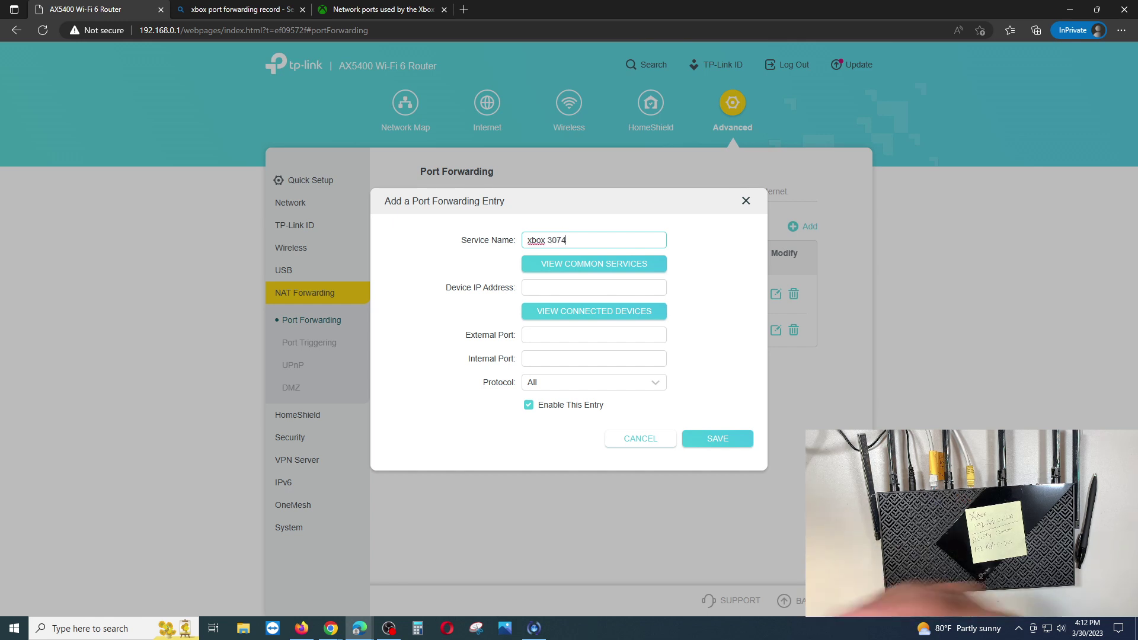
- Set the xbox 3074 entry's device IP address to 192.168.0.200 and both its external and internal ports to 3074
click(594, 288)
text(1)
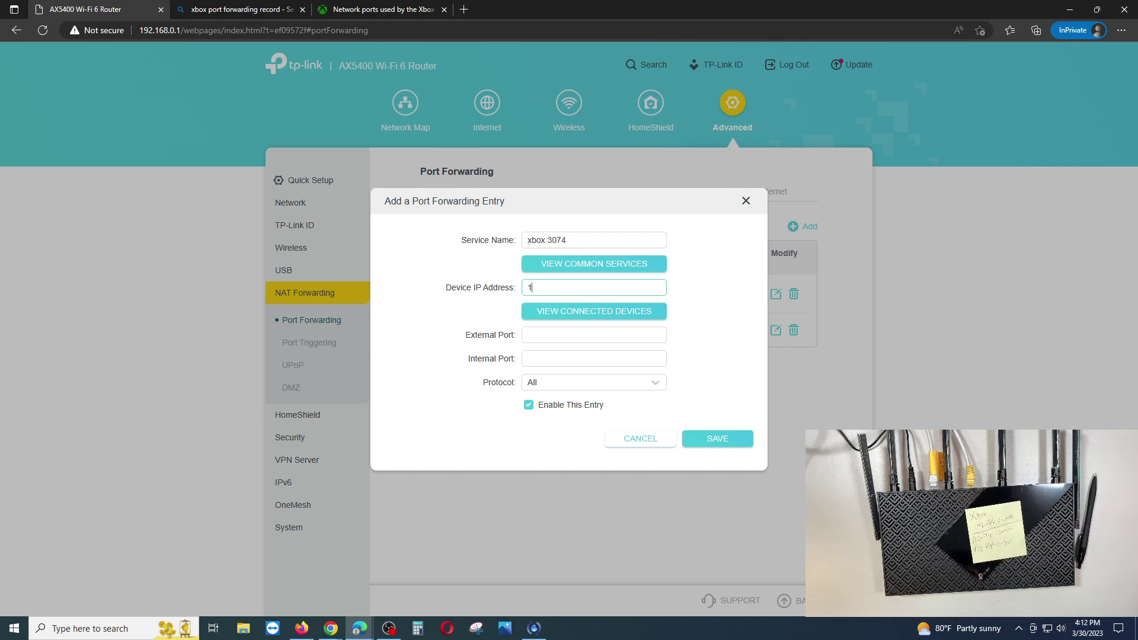
text(92.16)
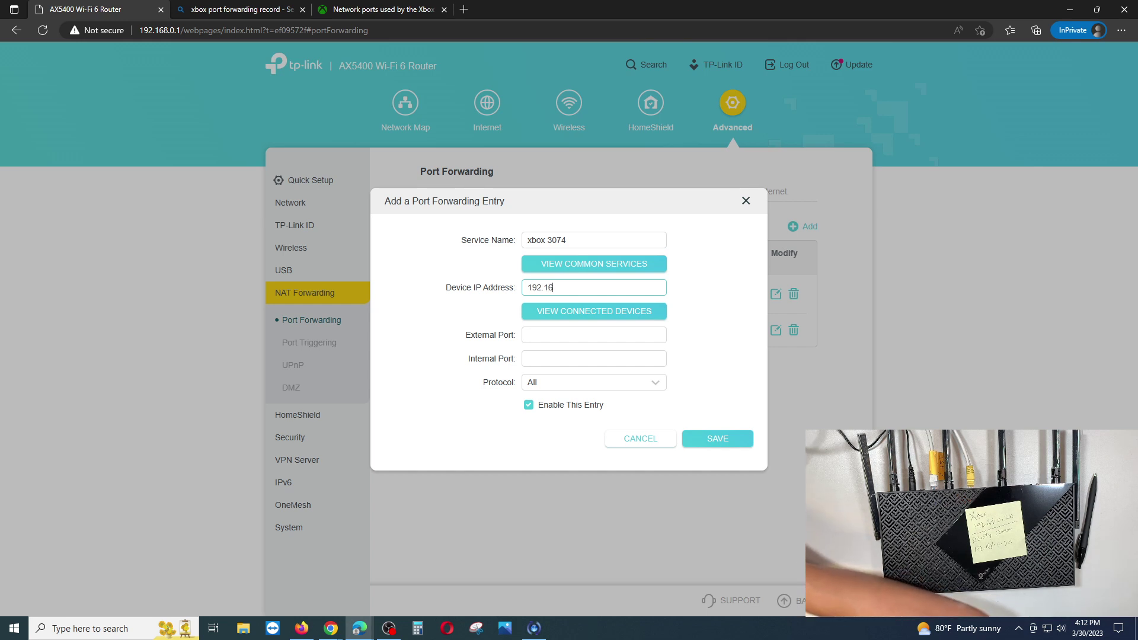
text(8.0.200)
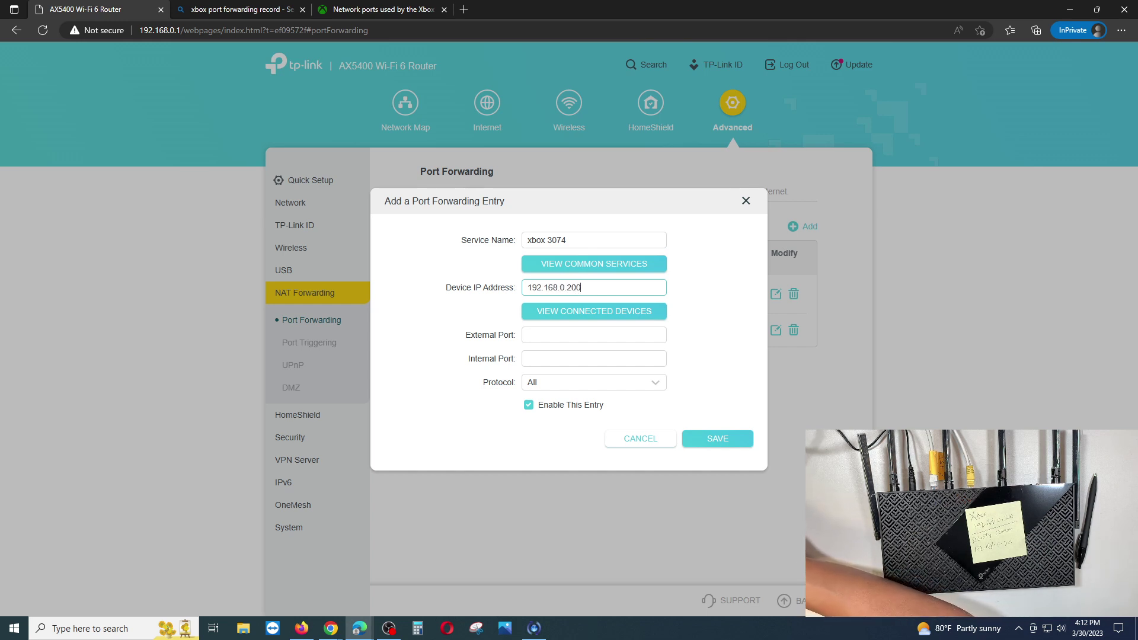
key(Tab)
key(Tab)
text(30)
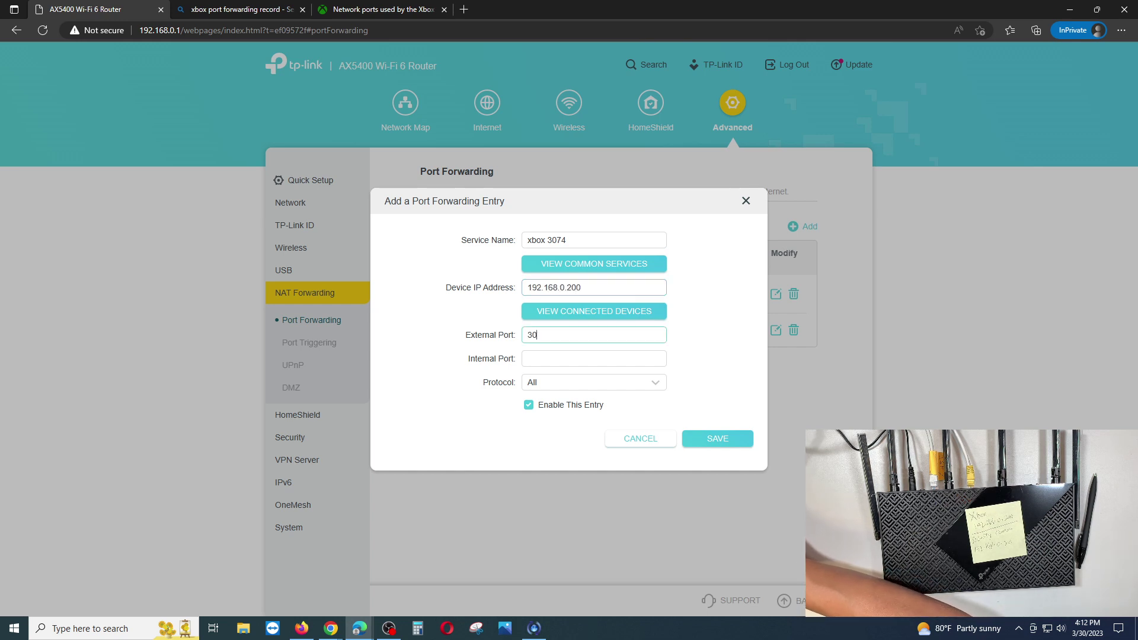
text(74)
key(Tab)
text(307)
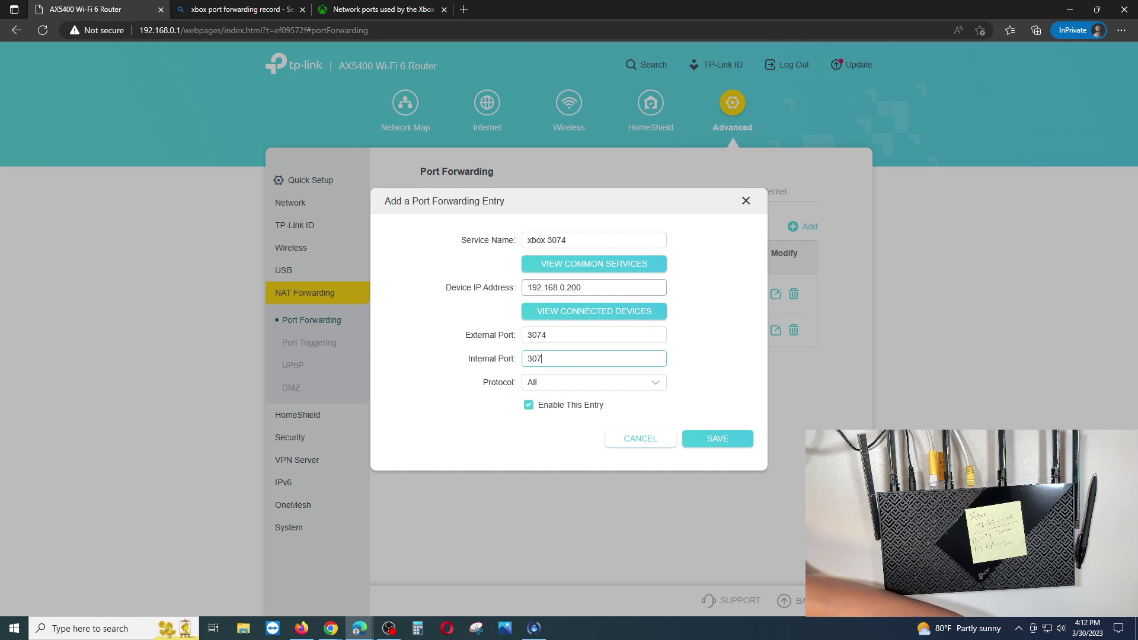
text(4)
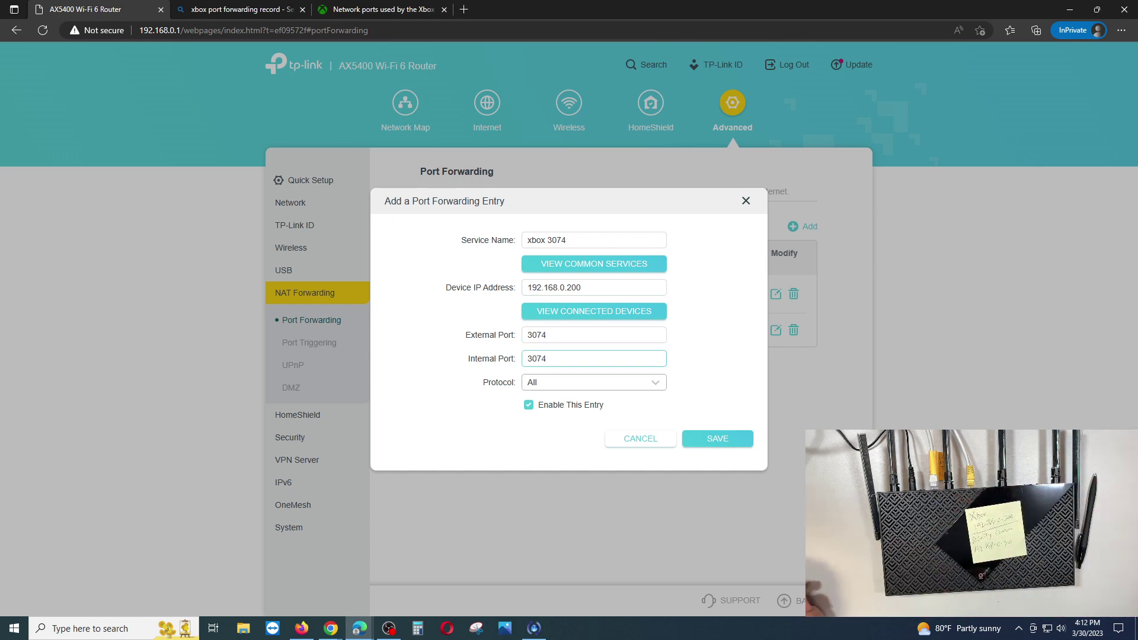
- Keep the xbox 3074 entry's protocol at All, save the entry and check it in the port forwarding list
click(594, 383)
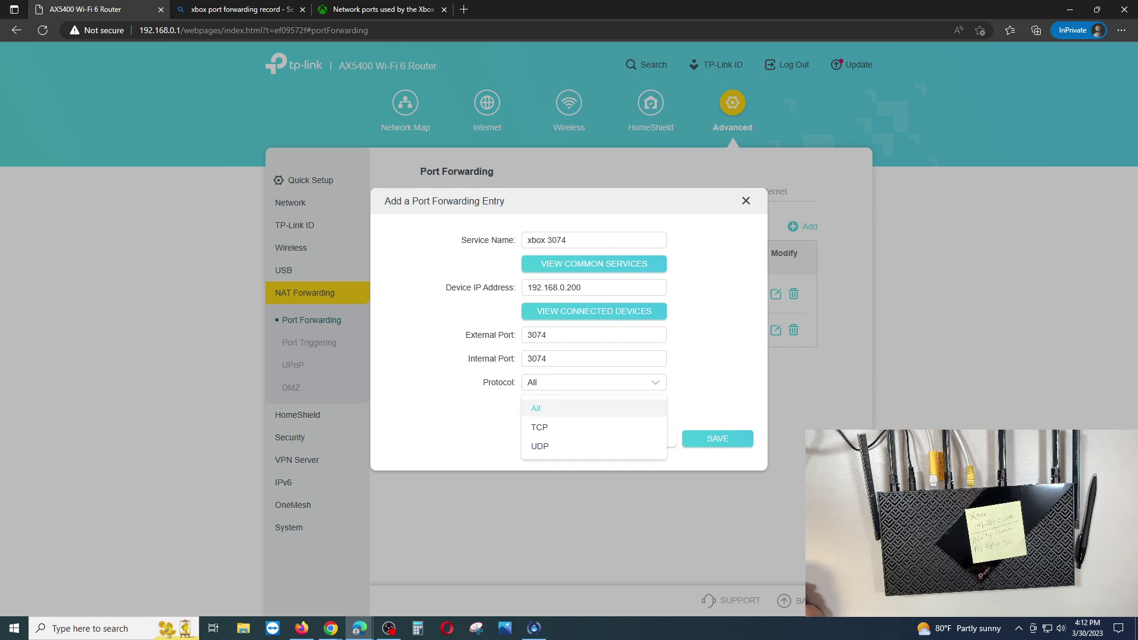
click(569, 409)
click(718, 438)
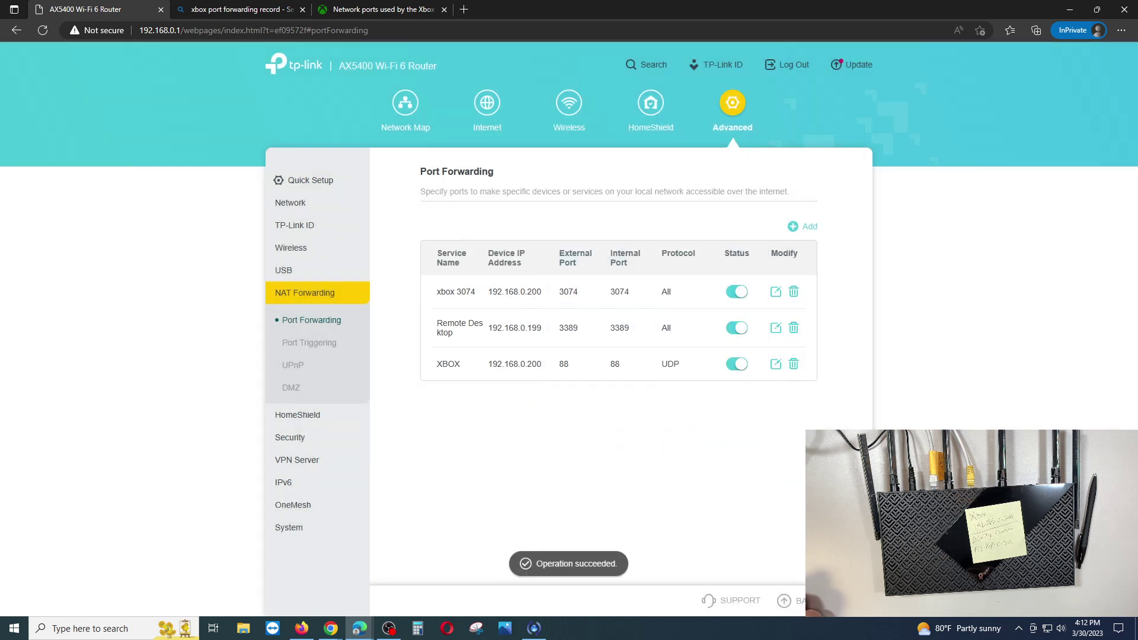
drag(436, 292, 629, 291)
- Examine the remaining required ports in the Xbox support article, from Port 53 through Port 4500
click(383, 10)
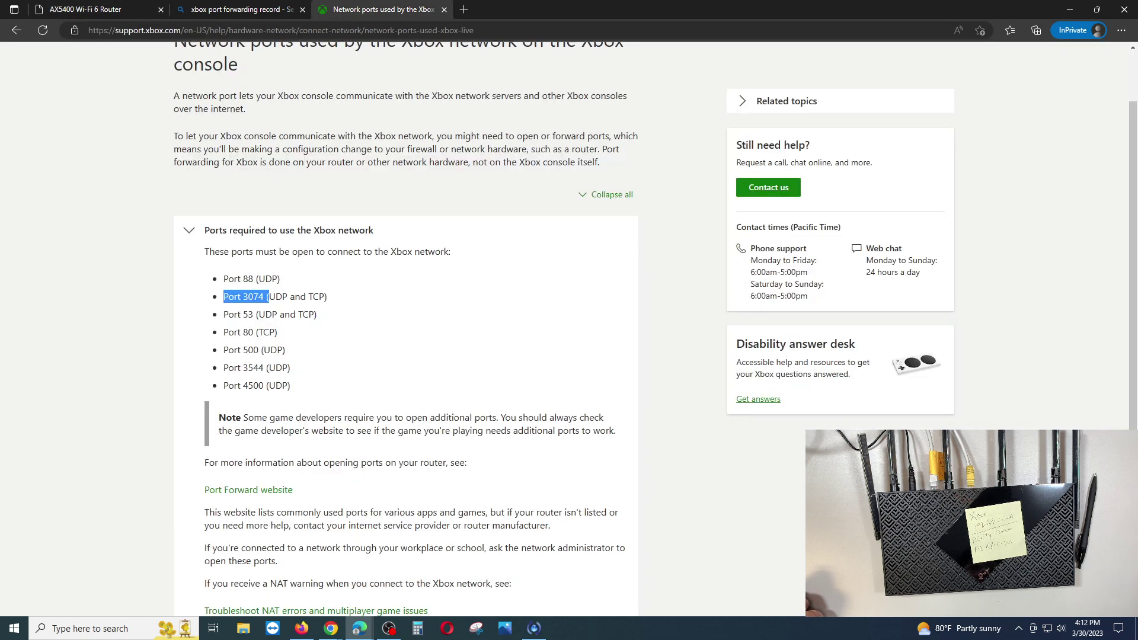
click(224, 315)
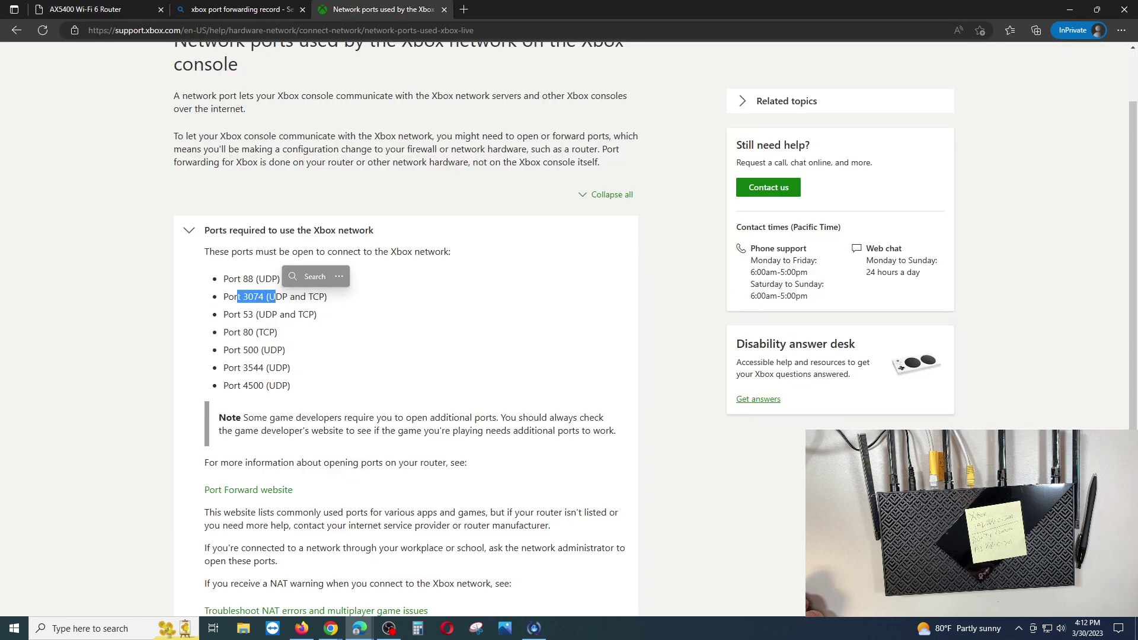
drag(224, 314, 237, 351)
drag(291, 385, 223, 314)
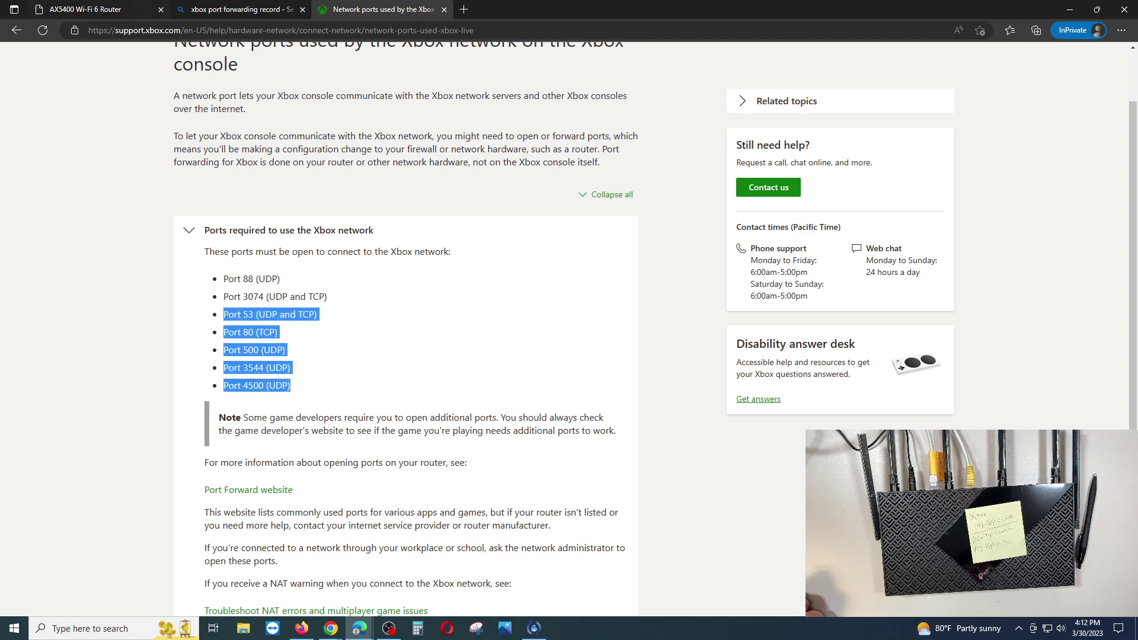
- Return to the router page and review the Xbox entries in the port forwarding list
click(86, 9)
drag(461, 364, 445, 364)
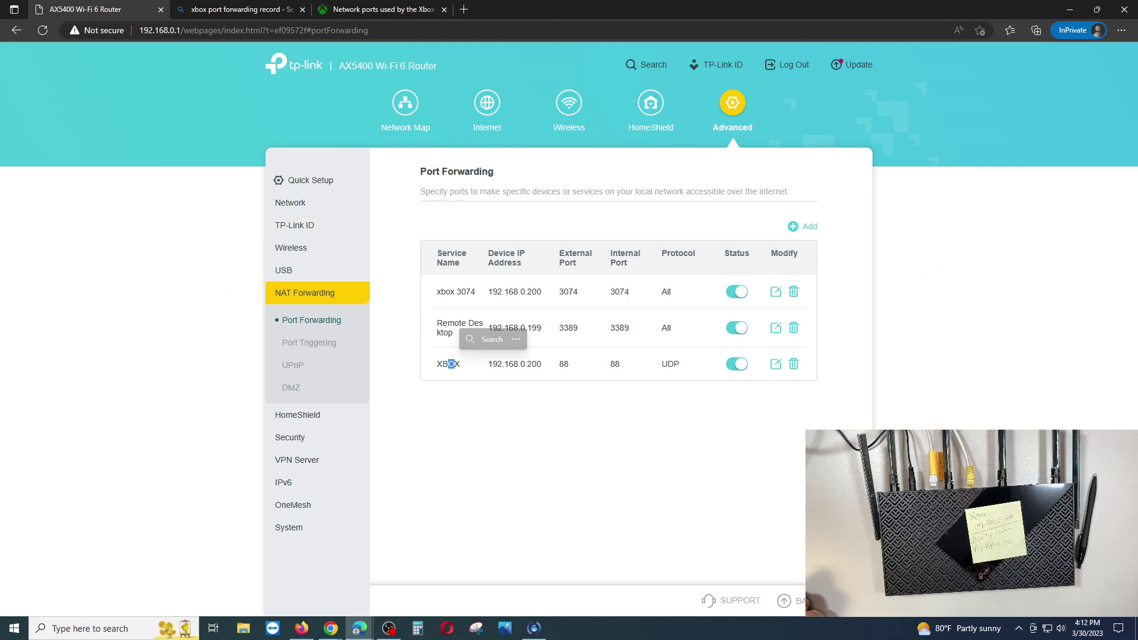
drag(437, 292, 503, 348)
click(502, 349)
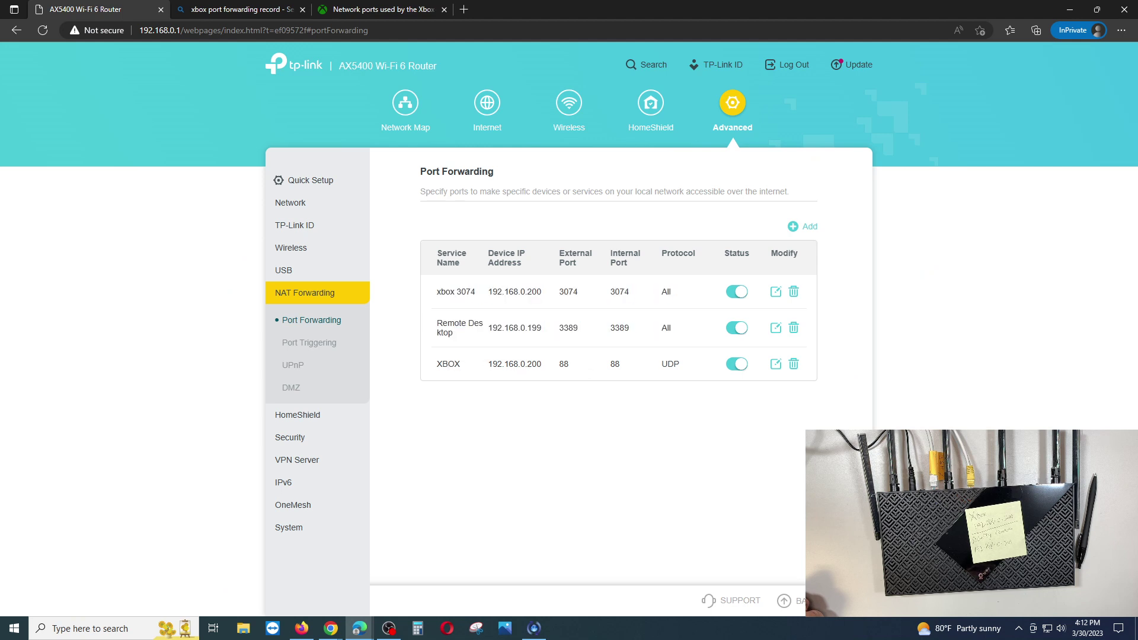
- Expand the router's advanced Network settings
click(290, 202)
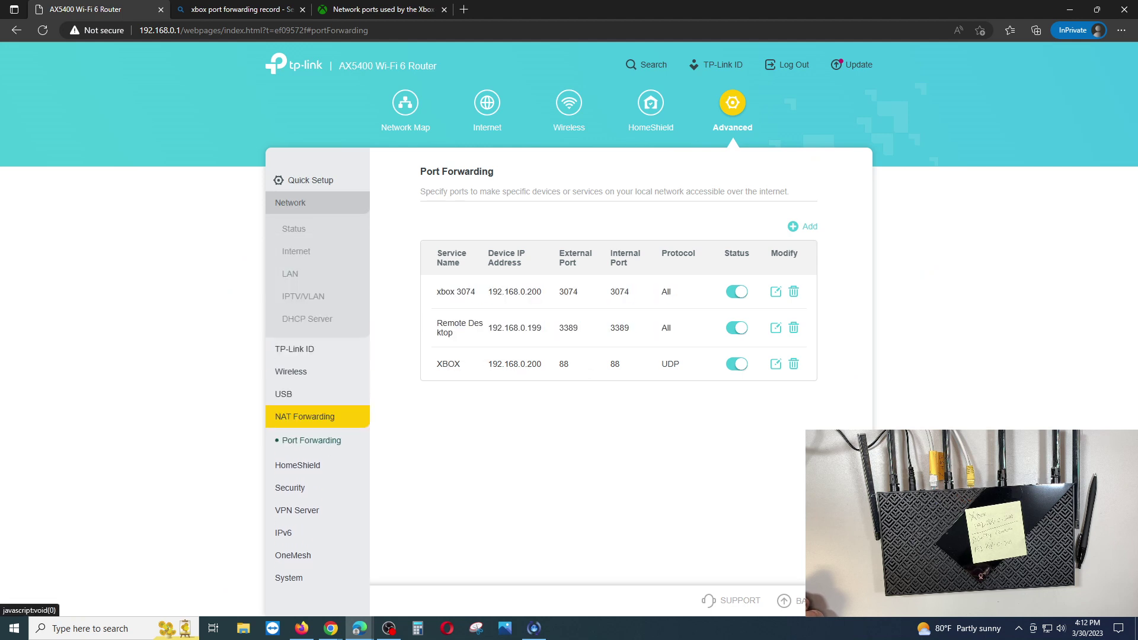